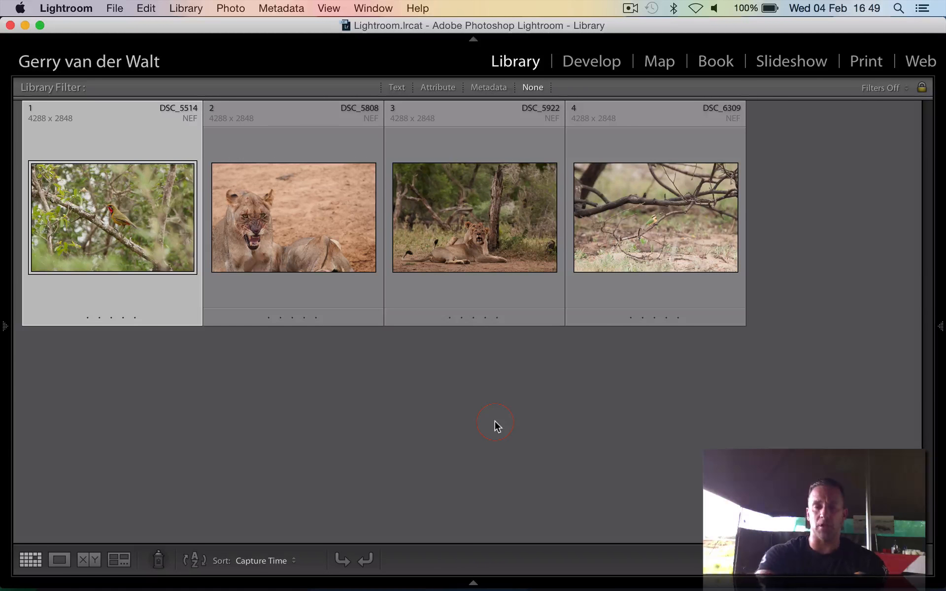
# Open the DSC_5514 bird photo in Loupe view, overlay its exposure and lens information, and inspect the bird at 1:1
pyautogui.doubleClick(101, 220)
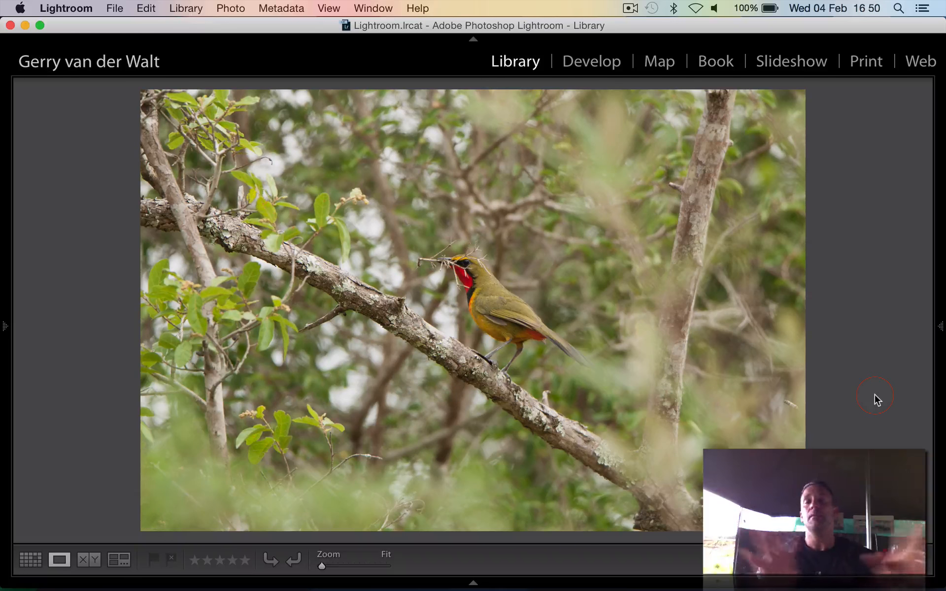
pyautogui.press('i')
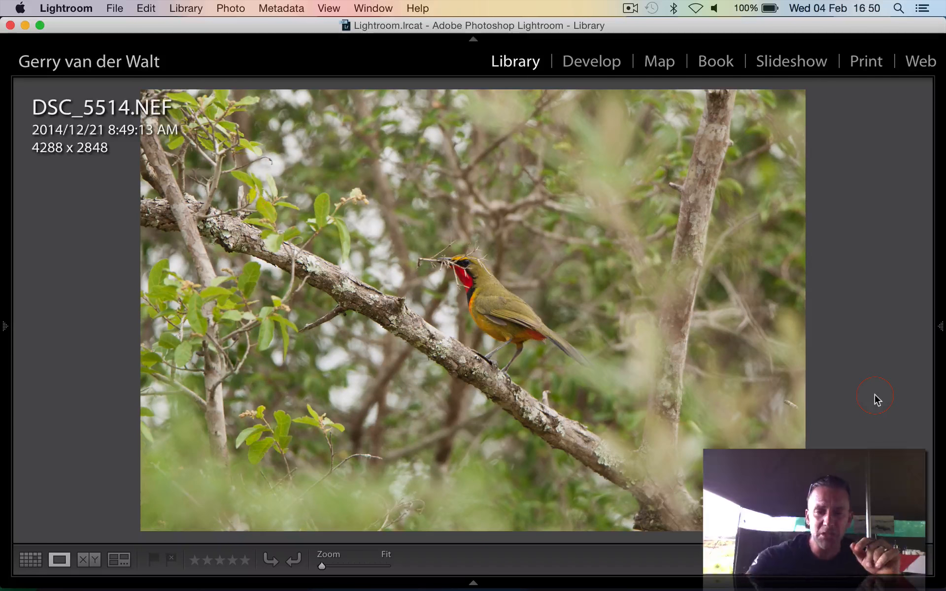
pyautogui.press('i')
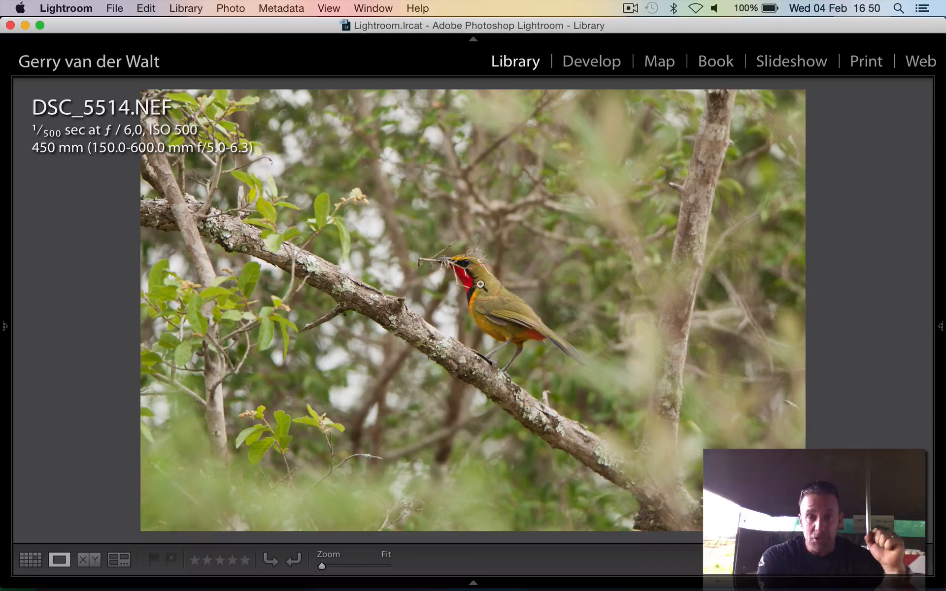
pyautogui.click(466, 280)
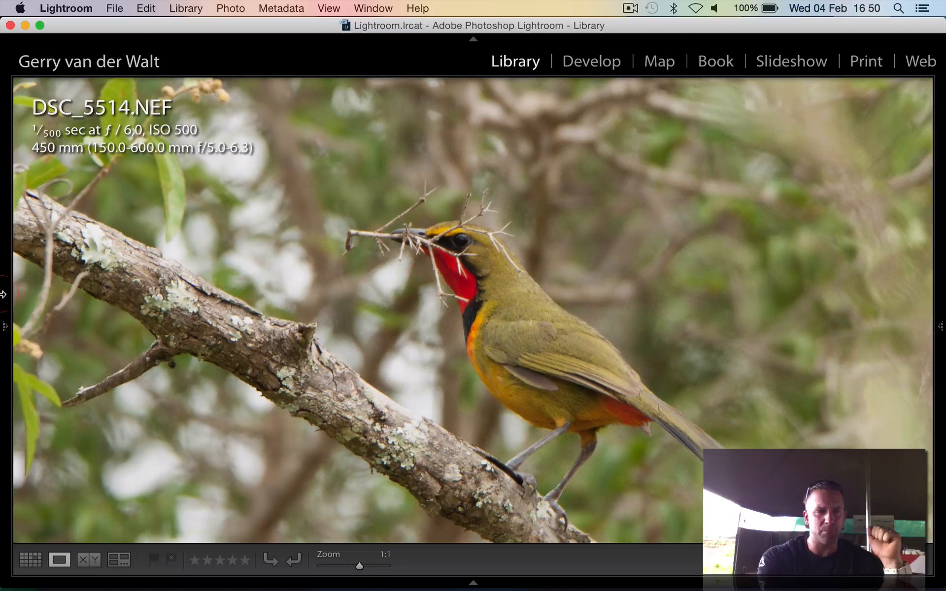
pyautogui.moveTo(6, 325)
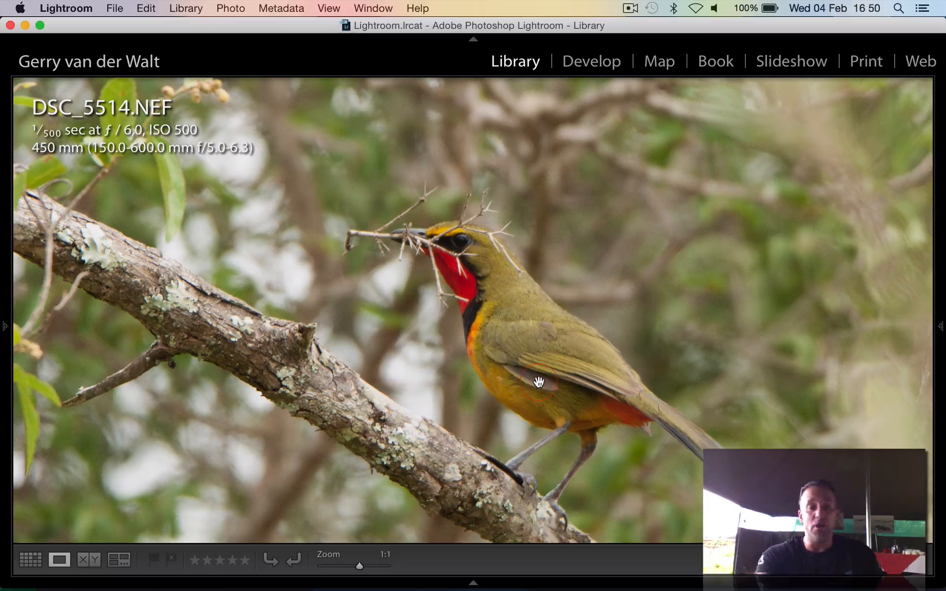
pyautogui.click(531, 295)
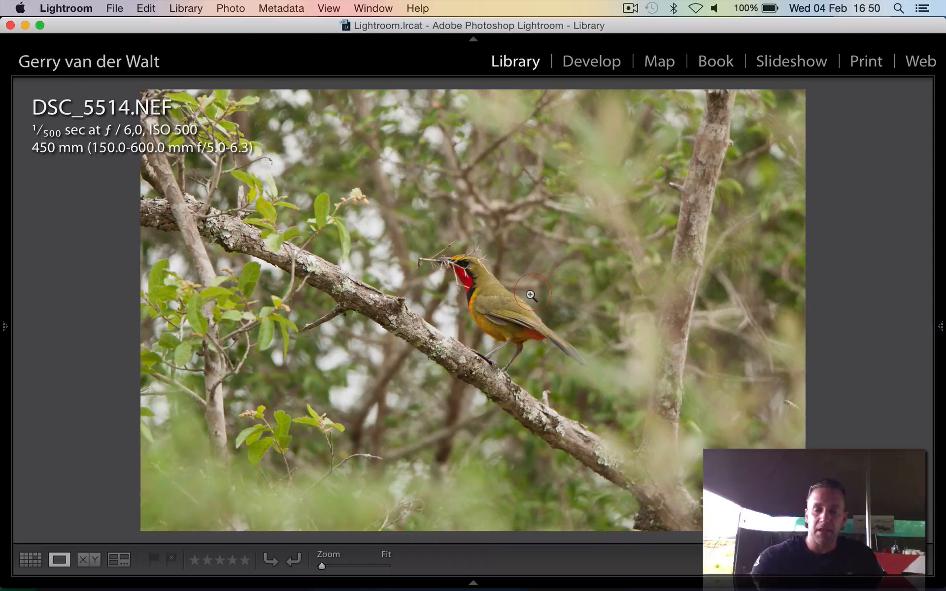
# Examine the snarling lioness photo DSC_5808, checking the sharpness of its face at 1:1 zoom
pyautogui.press('Right')
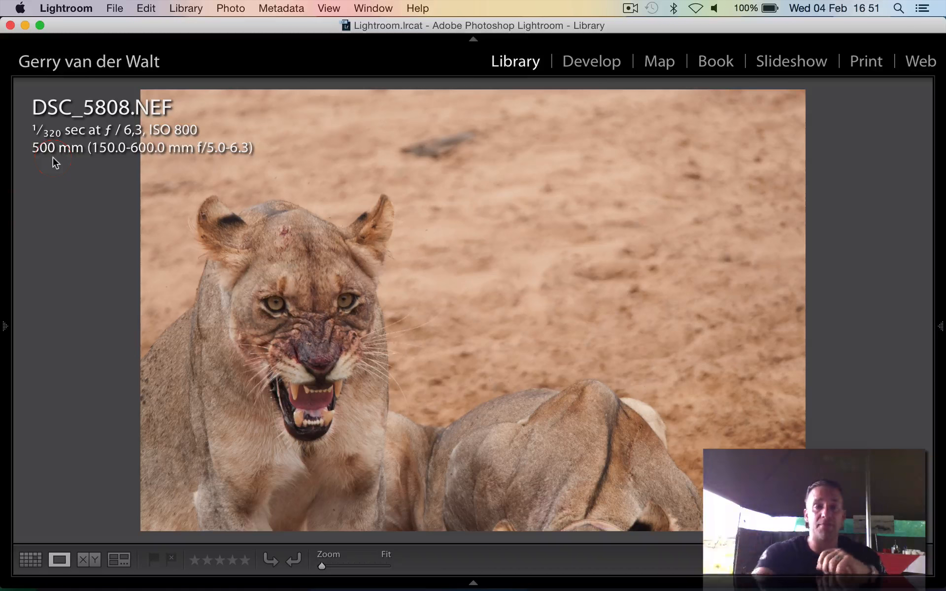
pyautogui.click(279, 330)
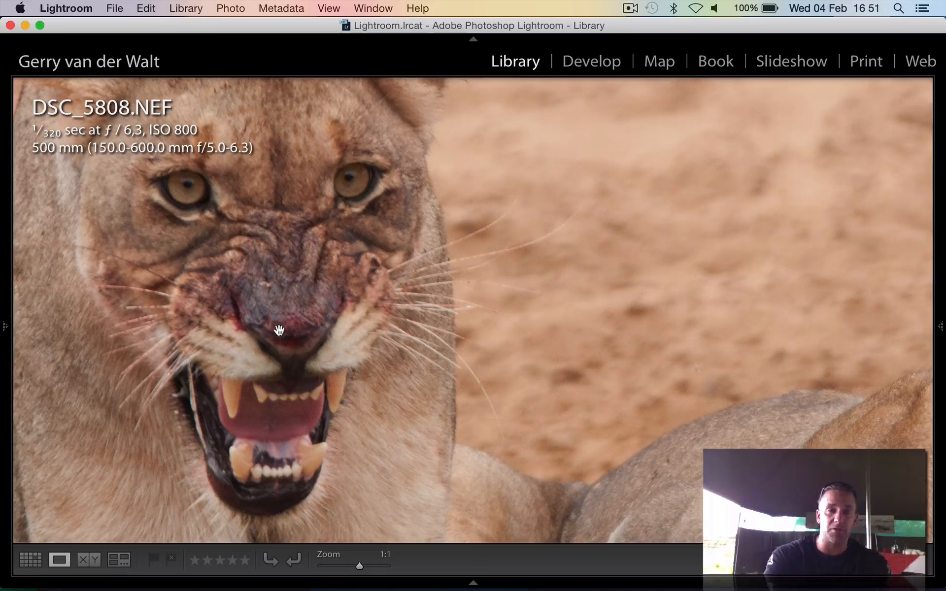
pyautogui.moveTo(279, 330); pyautogui.dragTo(606, 353)
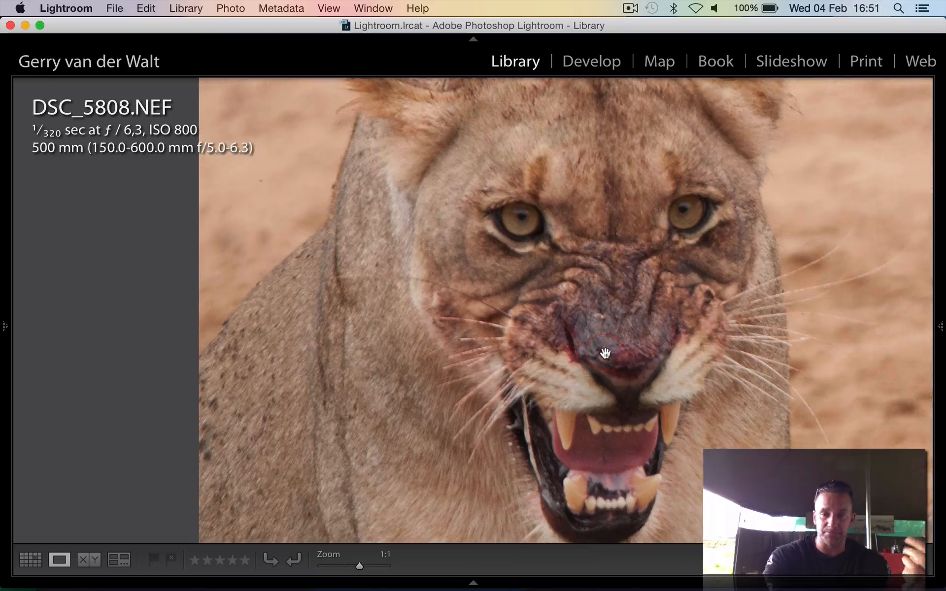
pyautogui.click(648, 380)
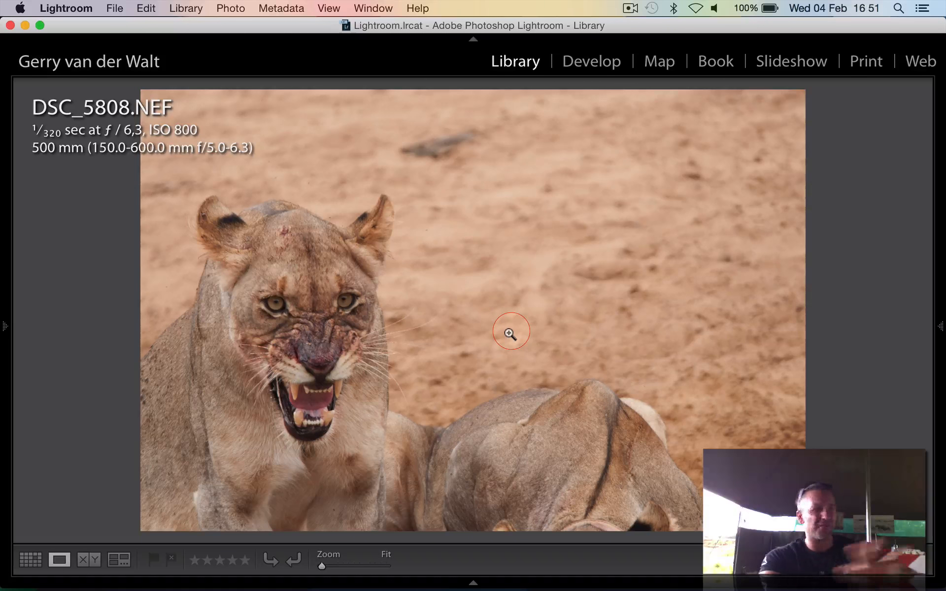
# Examine the photo of the two resting lions, DSC_5922, viewing their faces at 1:1 zoom
pyautogui.press('Right')
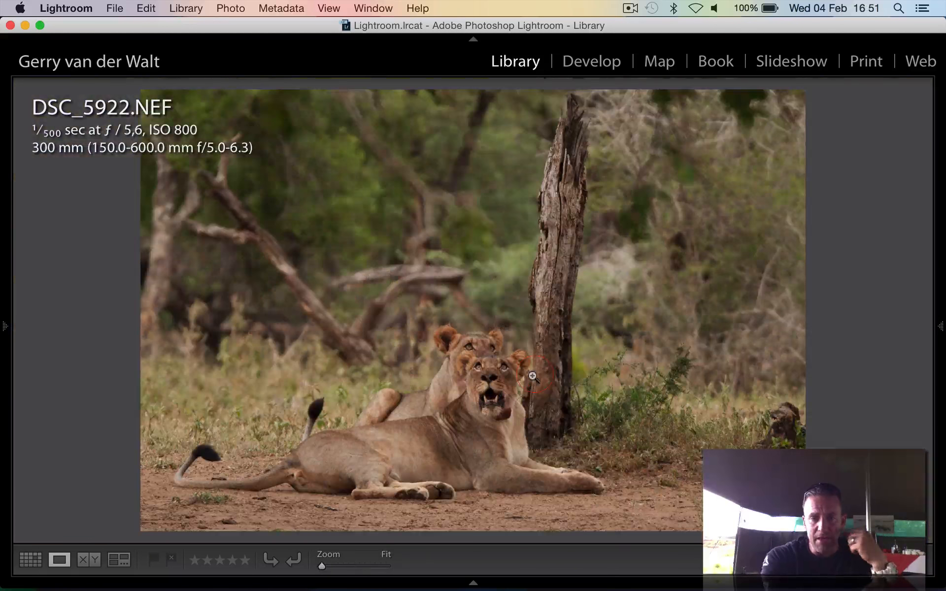
pyautogui.click(498, 375)
pyautogui.click(499, 375)
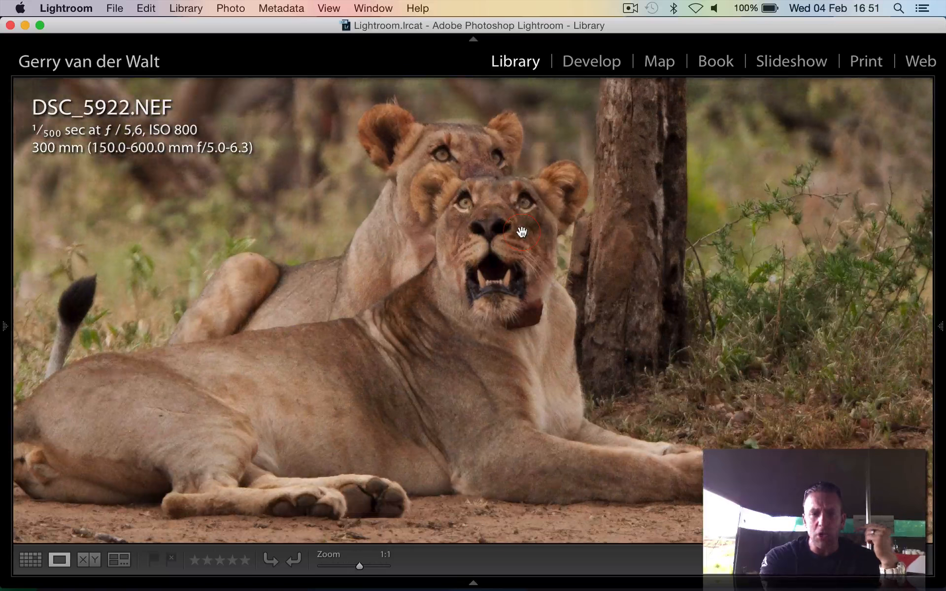
pyautogui.click(507, 281)
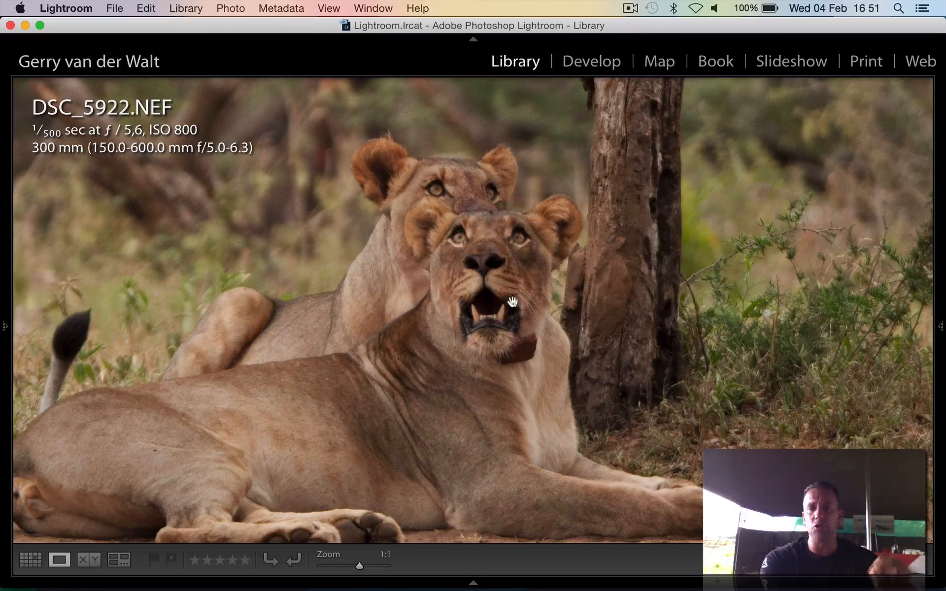
pyautogui.click(492, 267)
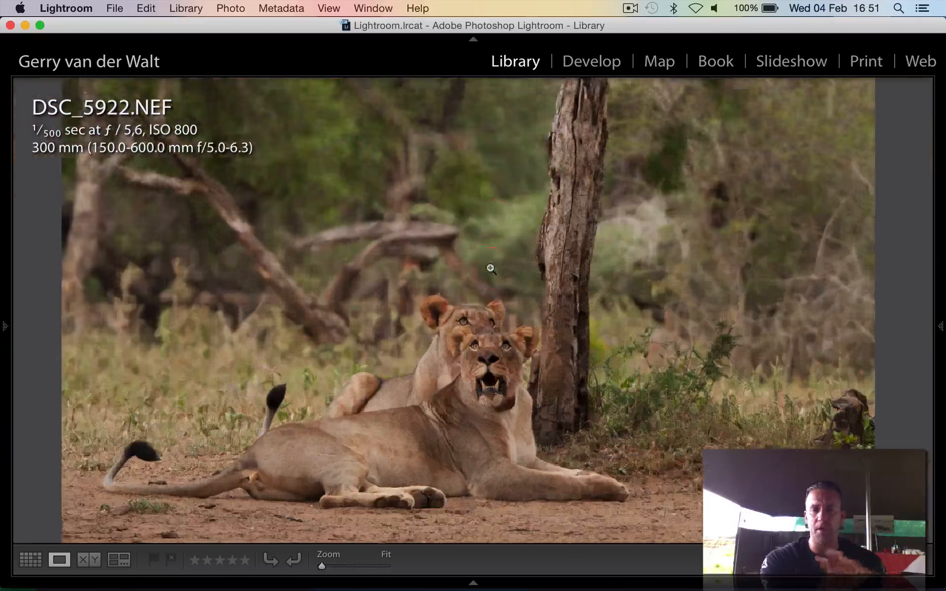
# Examine the bee-eater photo DSC_6309, viewing the bird and its prey at 1:1 before returning to the fitted view
pyautogui.press('Right')
pyautogui.press('Right')
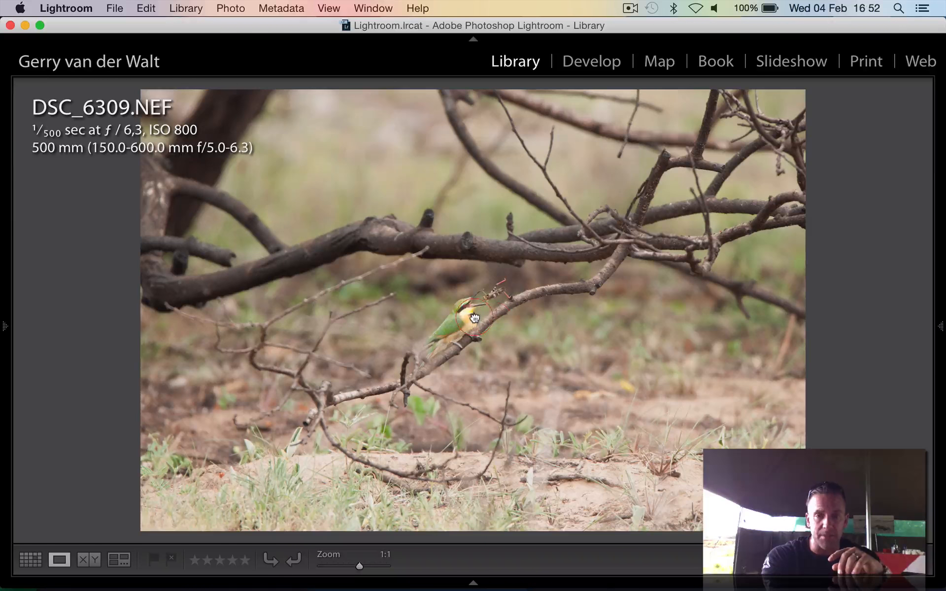
pyautogui.click(488, 322)
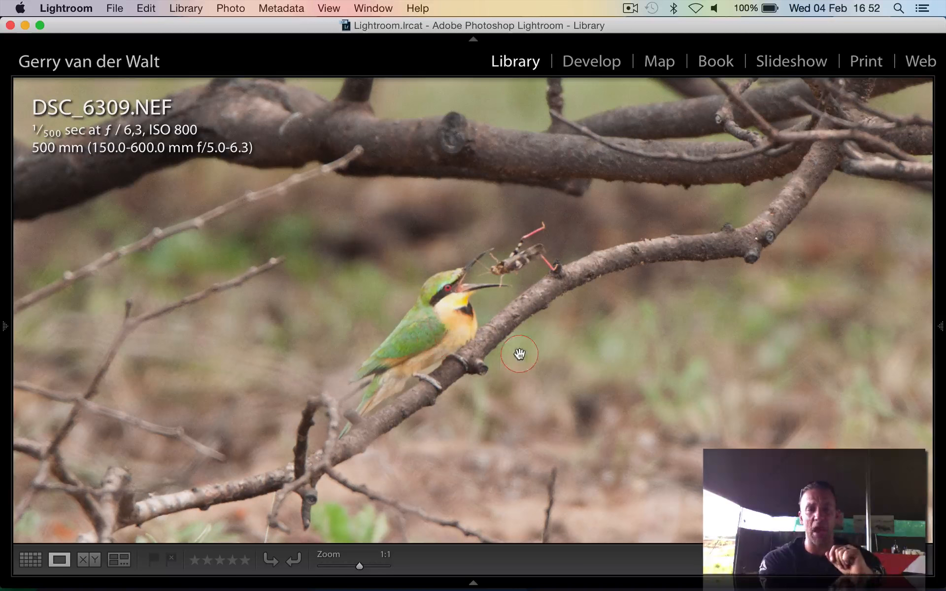
pyautogui.click(455, 309)
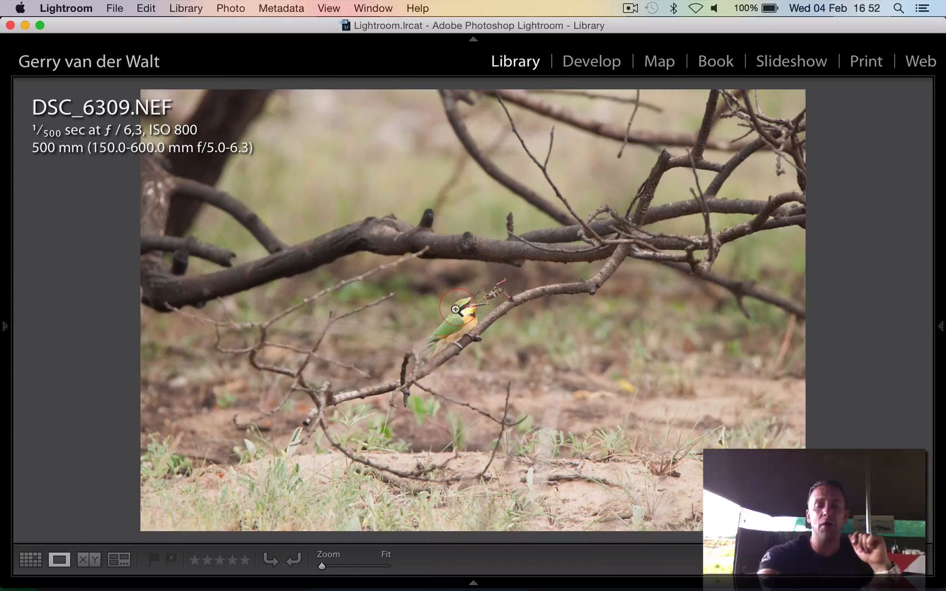
# Go back to the thumbnail grid and bring the DSC_5514 bird photo into the Develop module
pyautogui.press('g')
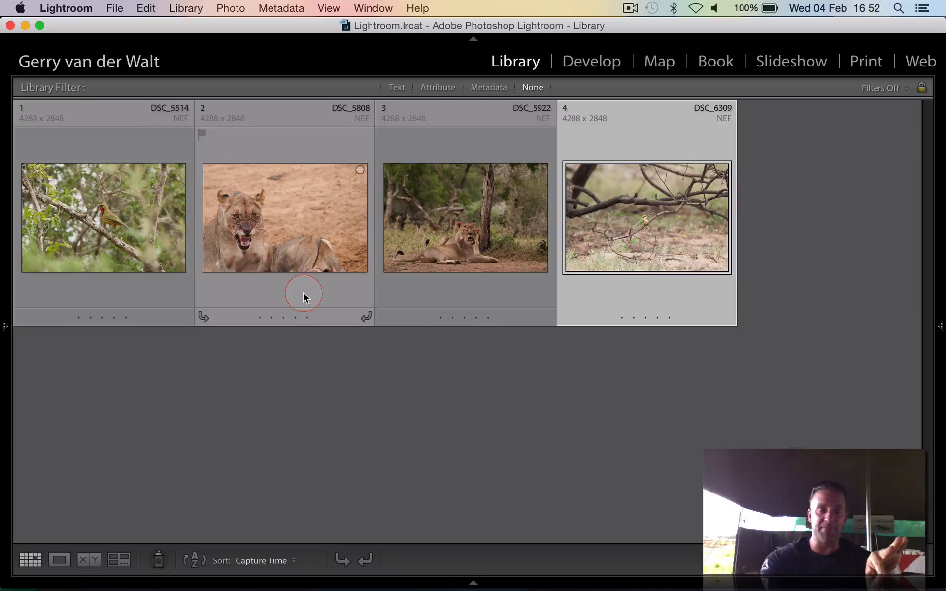
pyautogui.doubleClick(106, 226)
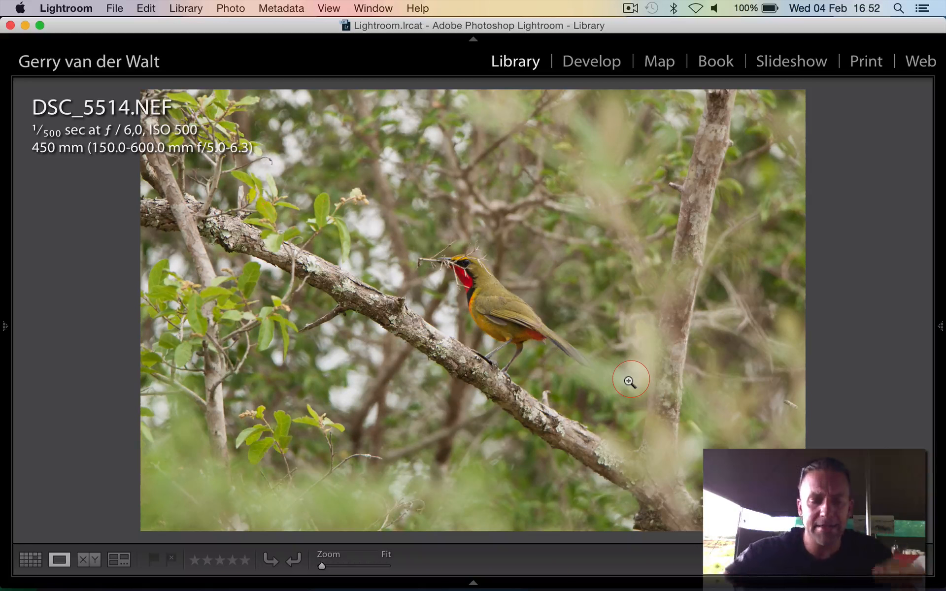
pyautogui.press('i')
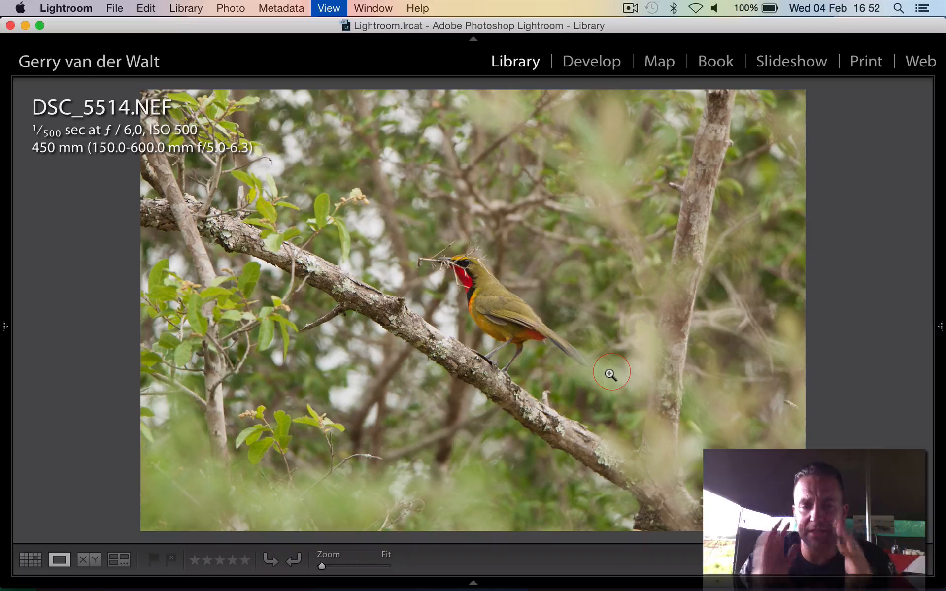
pyautogui.press('i')
pyautogui.press('d')
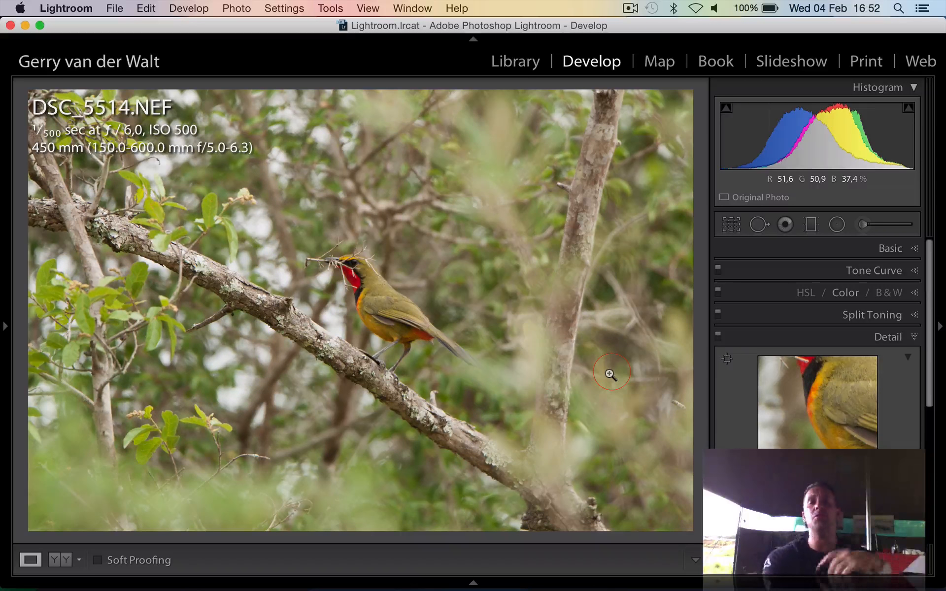
# Crop the photo more tightly at its original aspect ratio, placing the bird right of centre
pyautogui.click(735, 229)
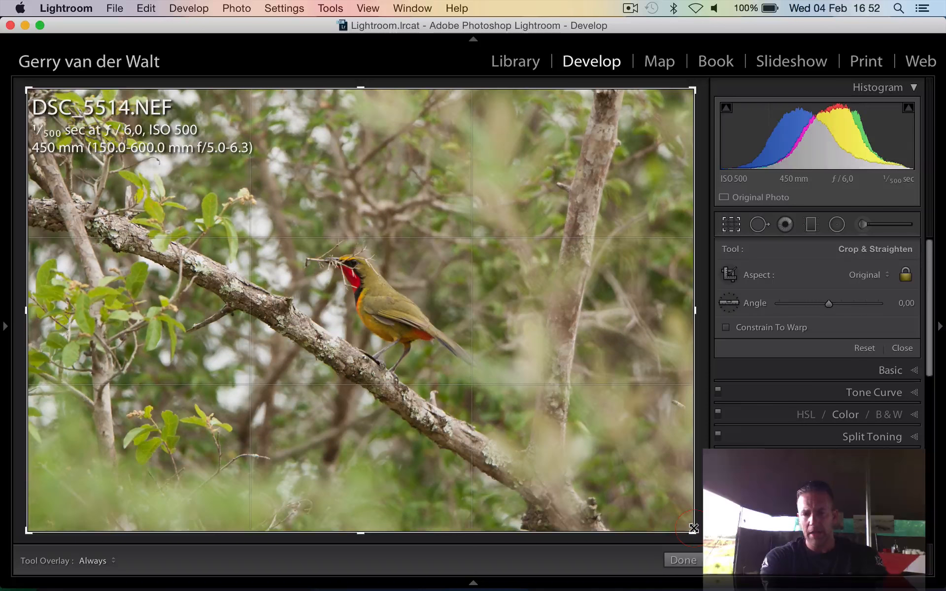
pyautogui.moveTo(692, 530); pyautogui.dragTo(739, 579)
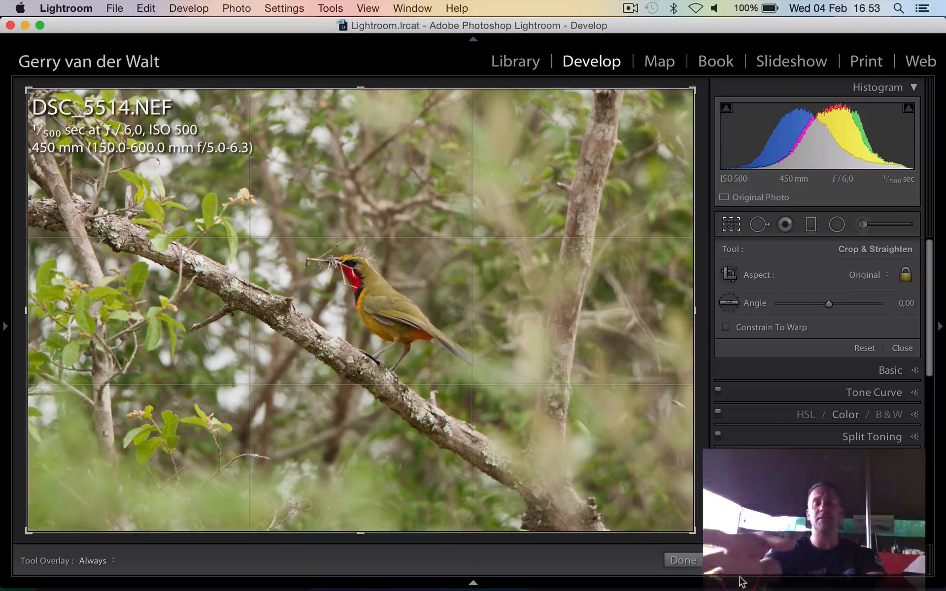
pyautogui.click(743, 582)
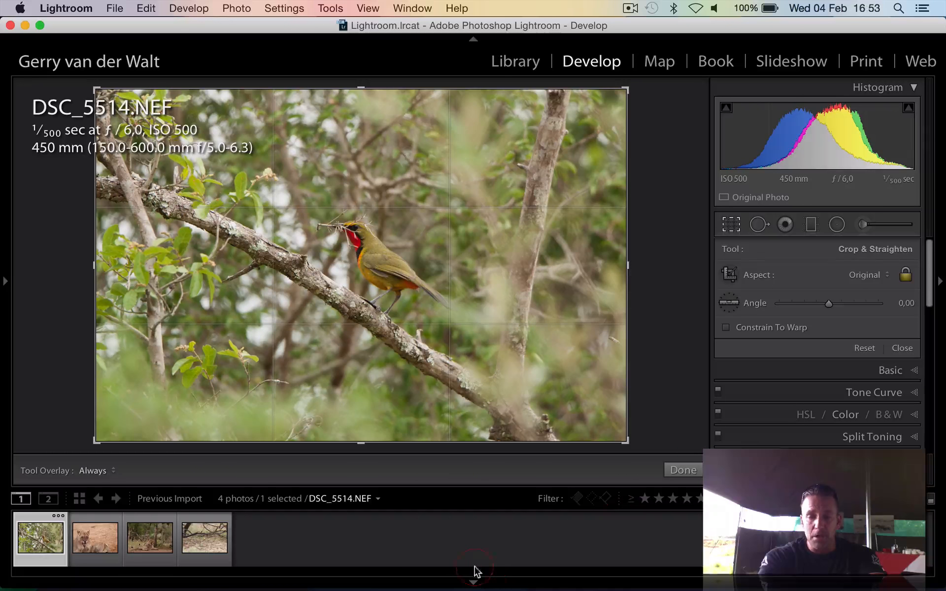
pyautogui.click(474, 581)
pyautogui.moveTo(697, 531); pyautogui.dragTo(600, 468)
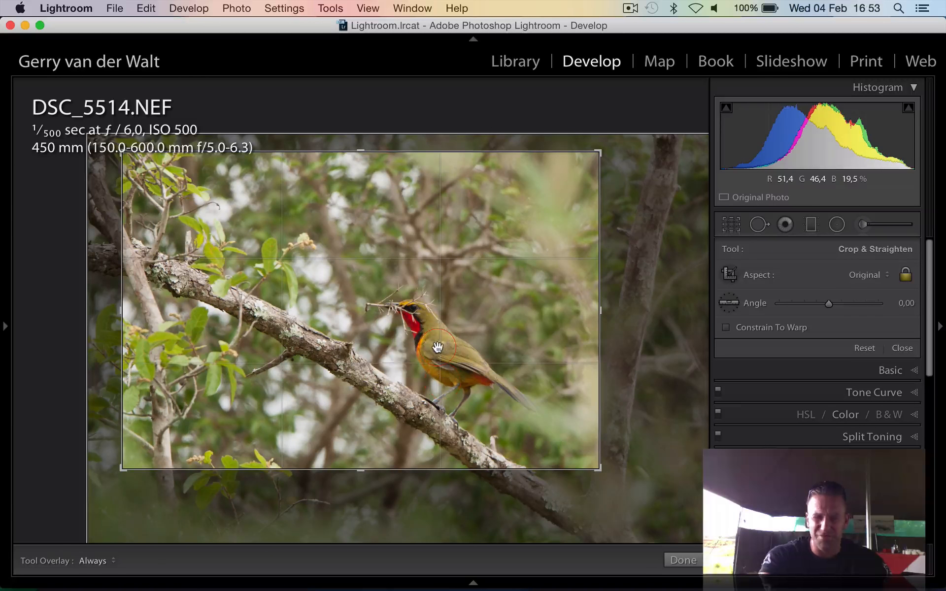
pyautogui.press('Return')
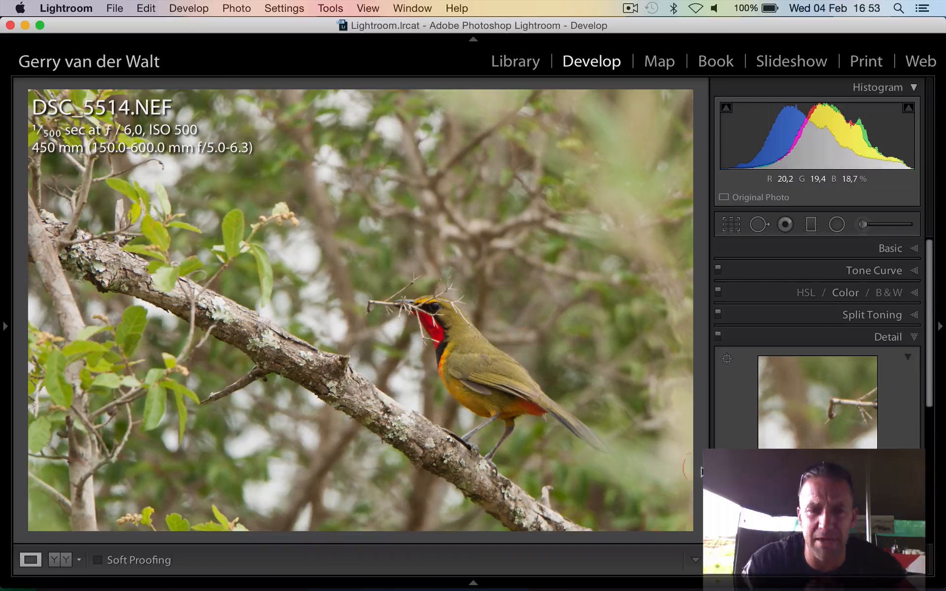
# Adjust the photo's basic tone to Shadows +28, Whites +8 and Blacks -23
pyautogui.click(889, 249)
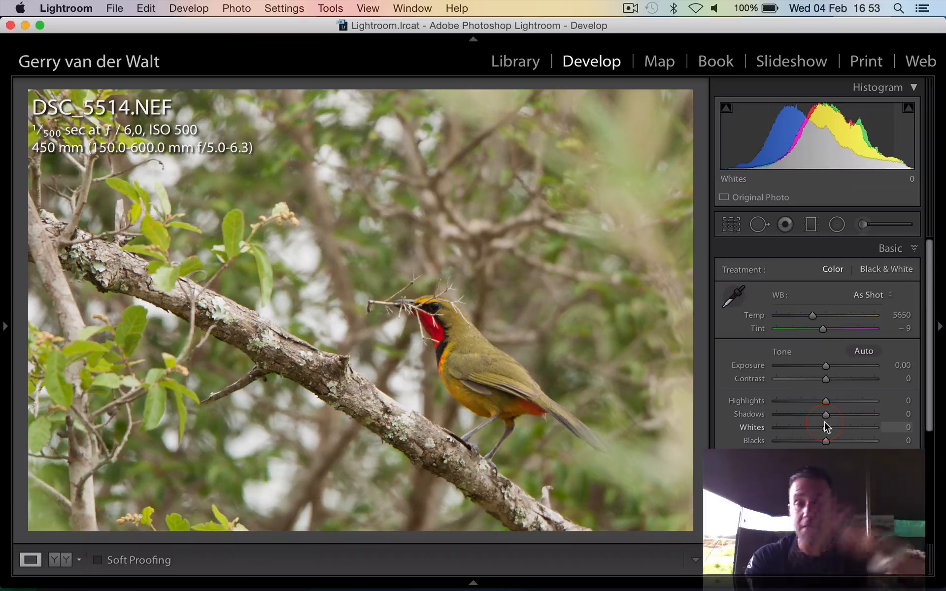
pyautogui.moveTo(826, 441); pyautogui.dragTo(839, 416)
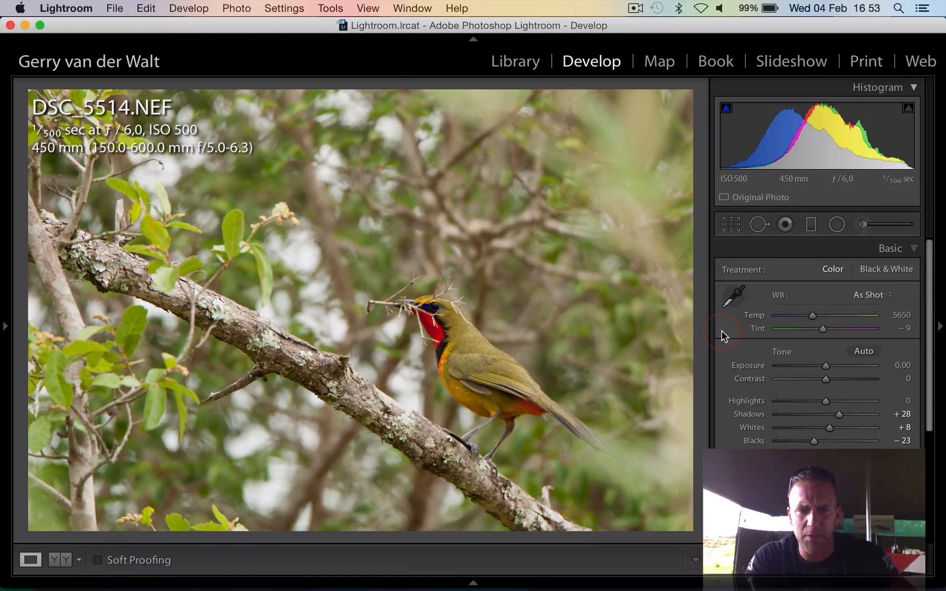
# Darken and soften the background around the bird with an adjustment brush at Exposure -1.03, Shadows -24 and Clarity -25
pyautogui.click(863, 225)
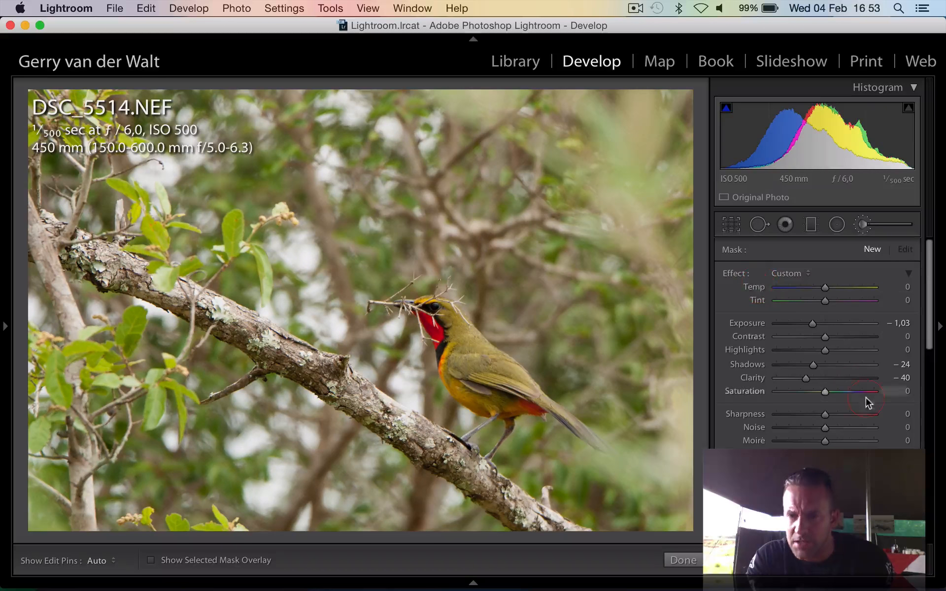
pyautogui.moveTo(812, 379); pyautogui.dragTo(816, 378)
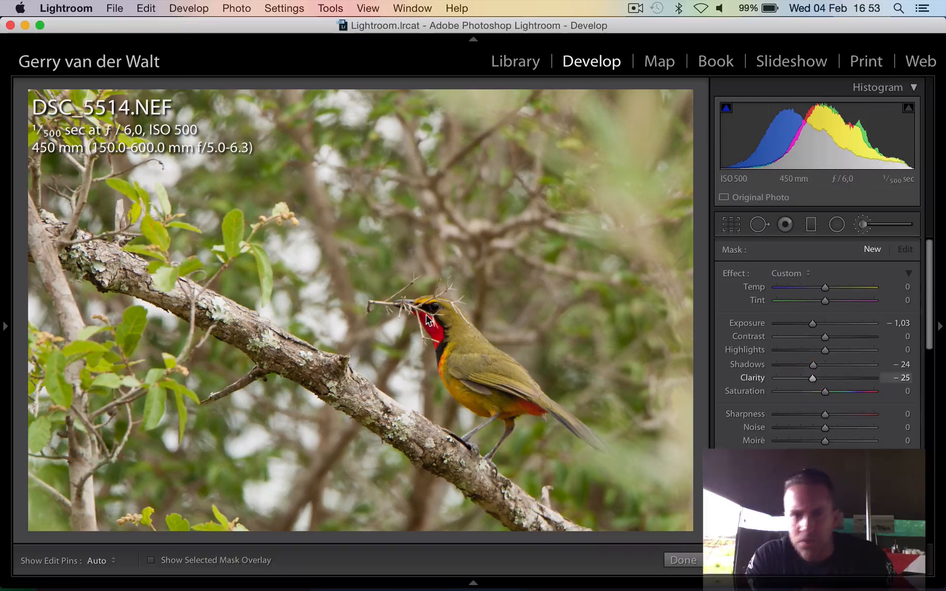
pyautogui.press('h')
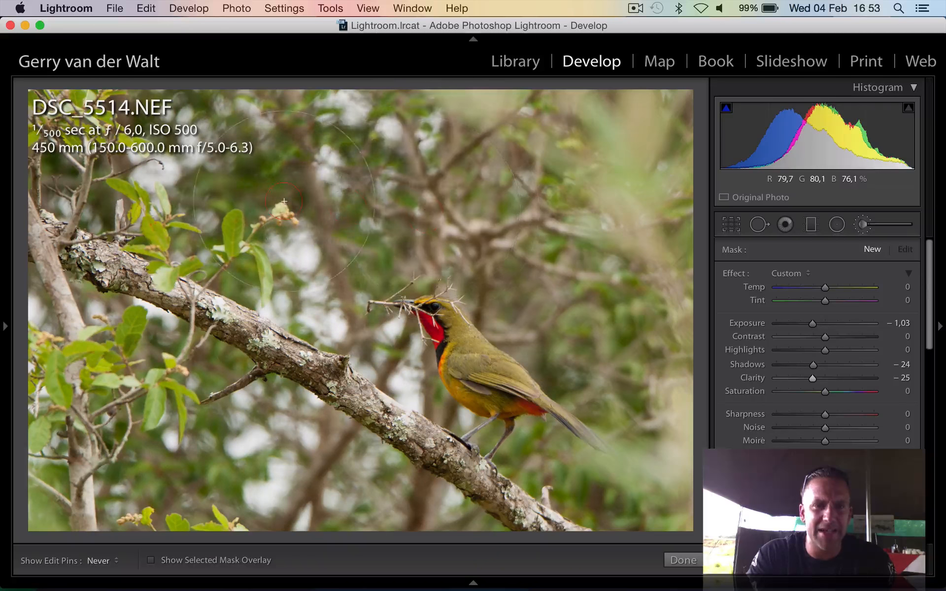
pyautogui.press('h')
pyautogui.press('h')
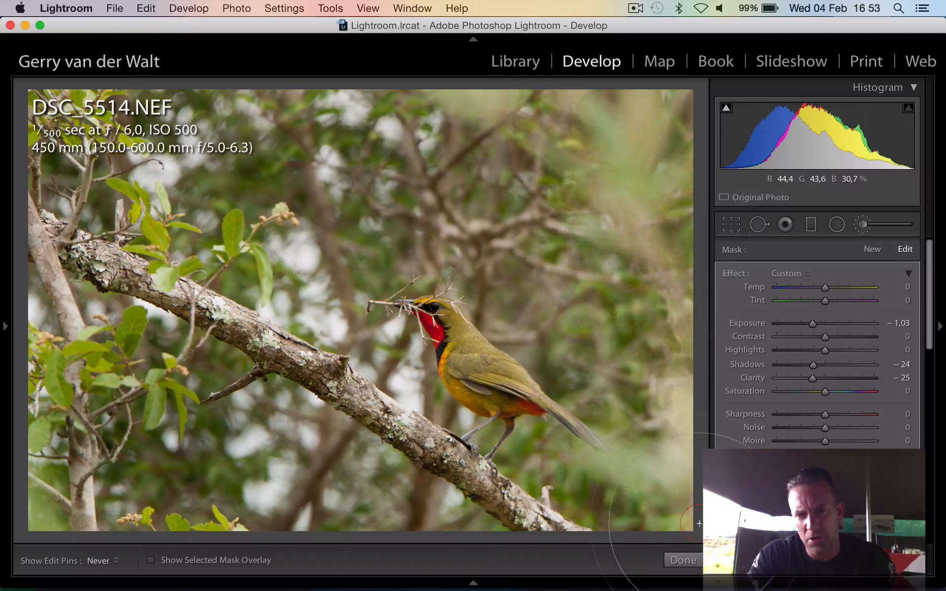
pyautogui.press('h')
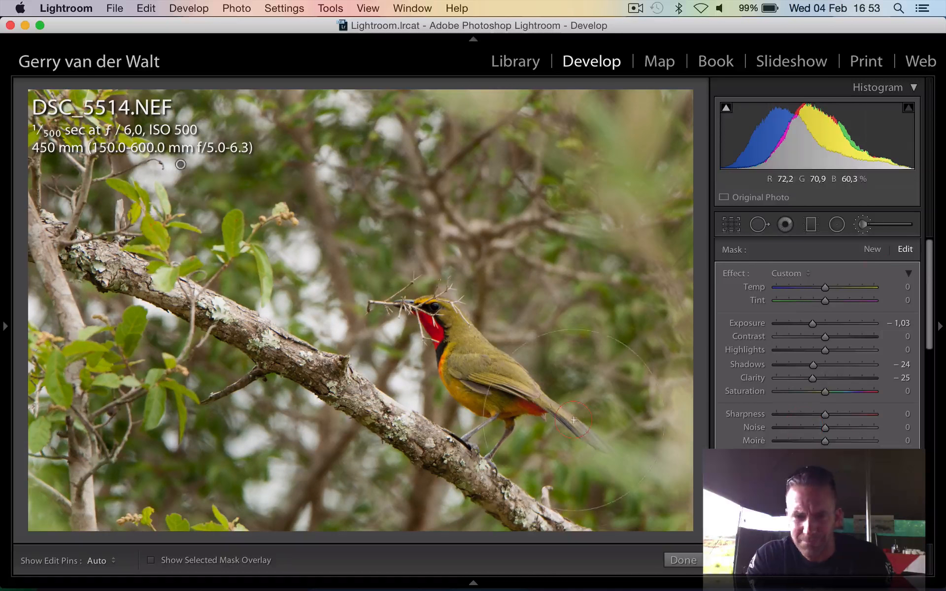
# Set up a new adjustment brush for the bird with Exposure 0.85, Shadows 11 and Clarity 16, and close the brush
pyautogui.click(872, 250)
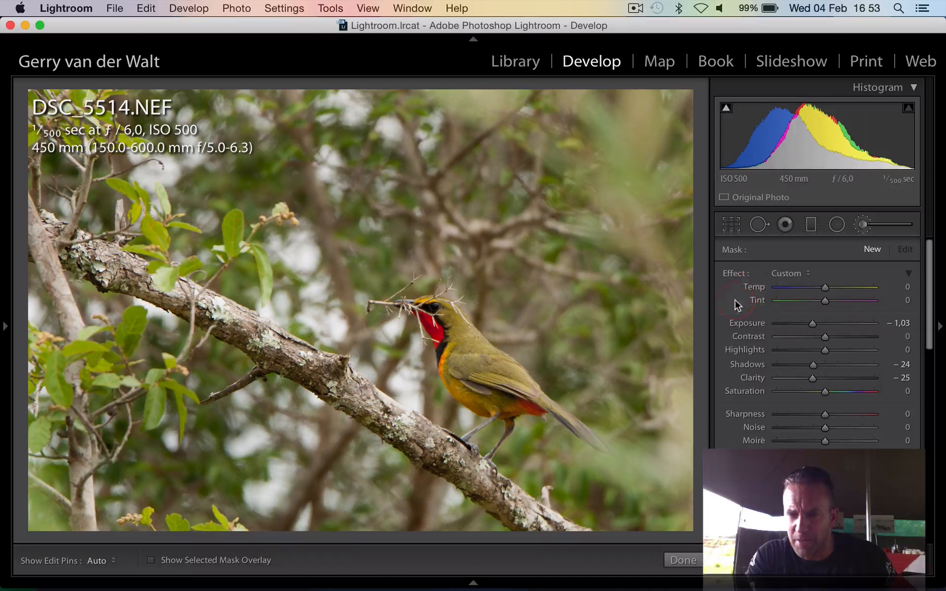
pyautogui.doubleClick(737, 274)
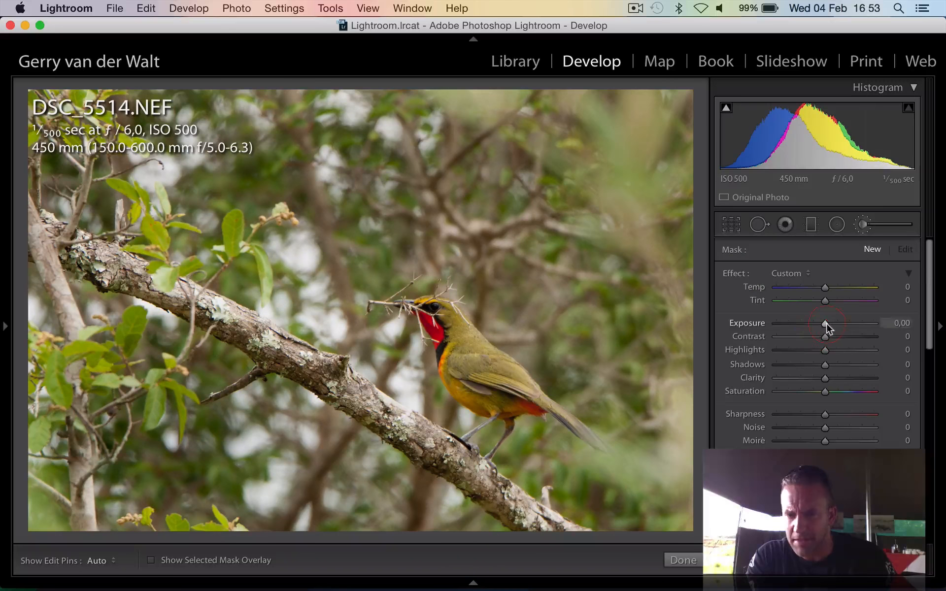
pyautogui.moveTo(828, 323); pyautogui.dragTo(833, 378)
pyautogui.click(831, 365)
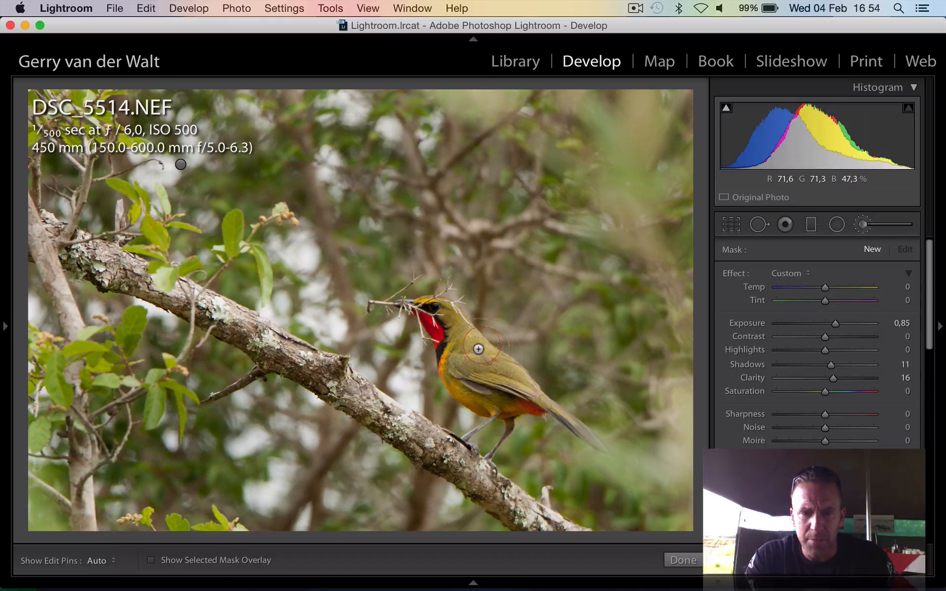
pyautogui.press('h')
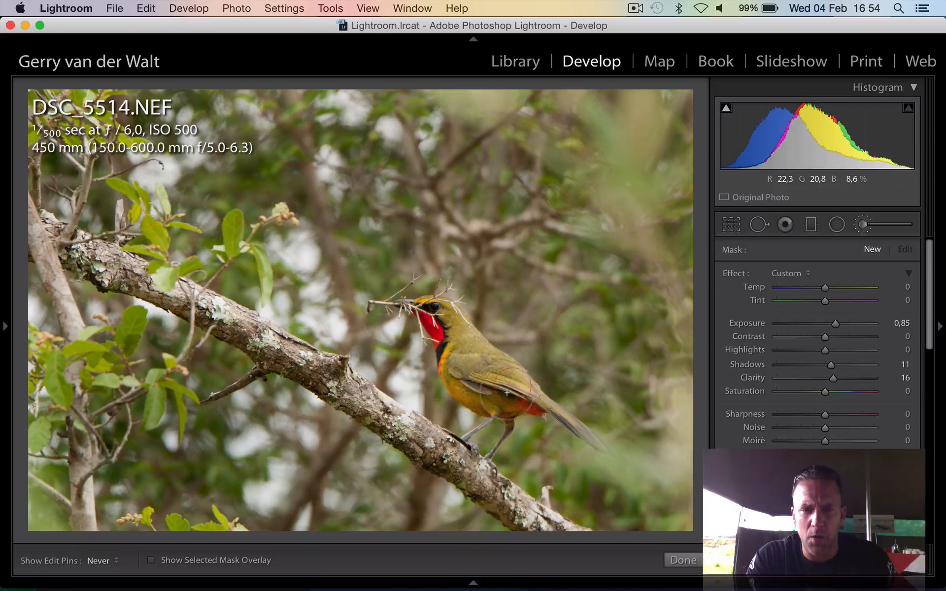
pyautogui.click(683, 560)
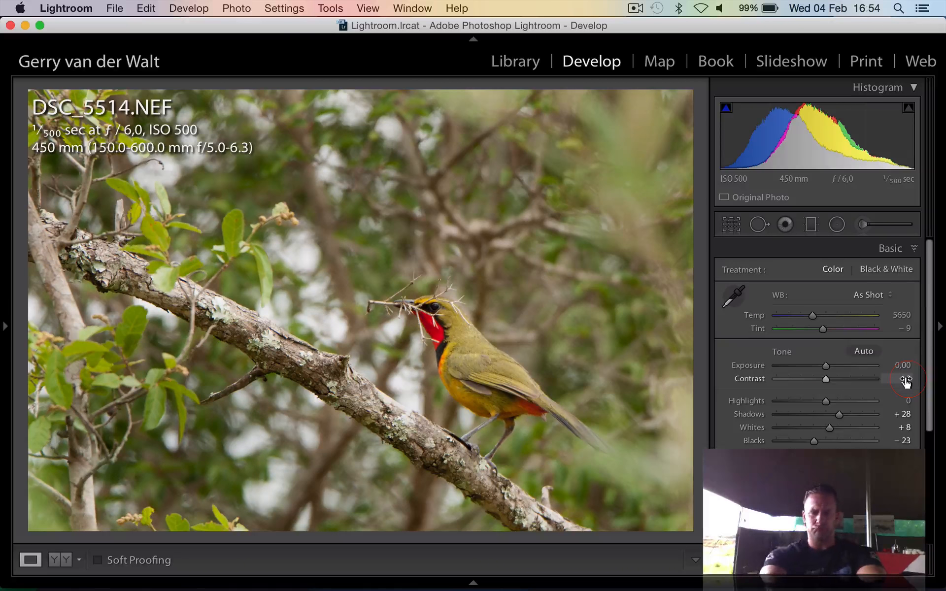
# Compare the bird photo before and after the edits, and inspect the bird's head at 2:1 magnification
pyautogui.press('y')
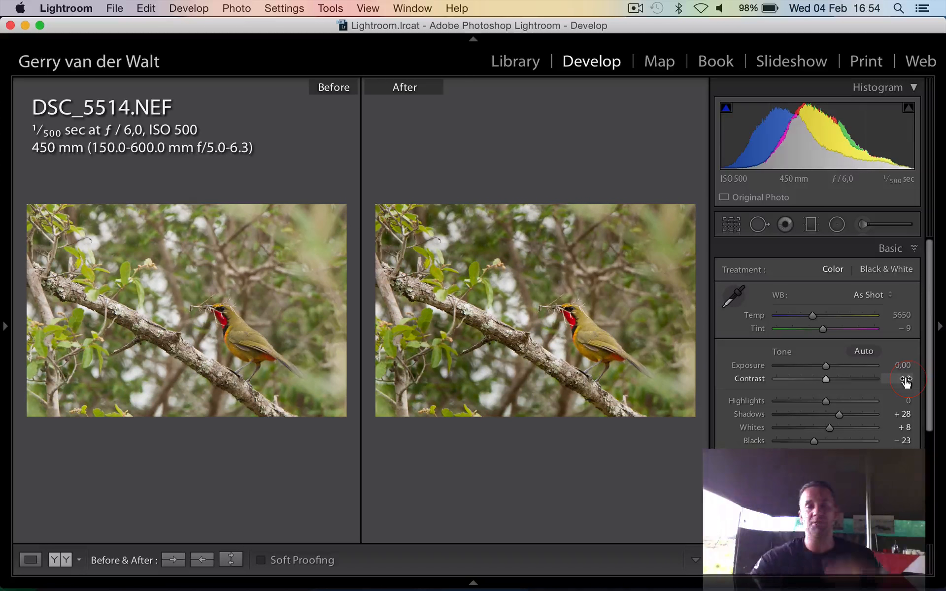
pyautogui.press('y')
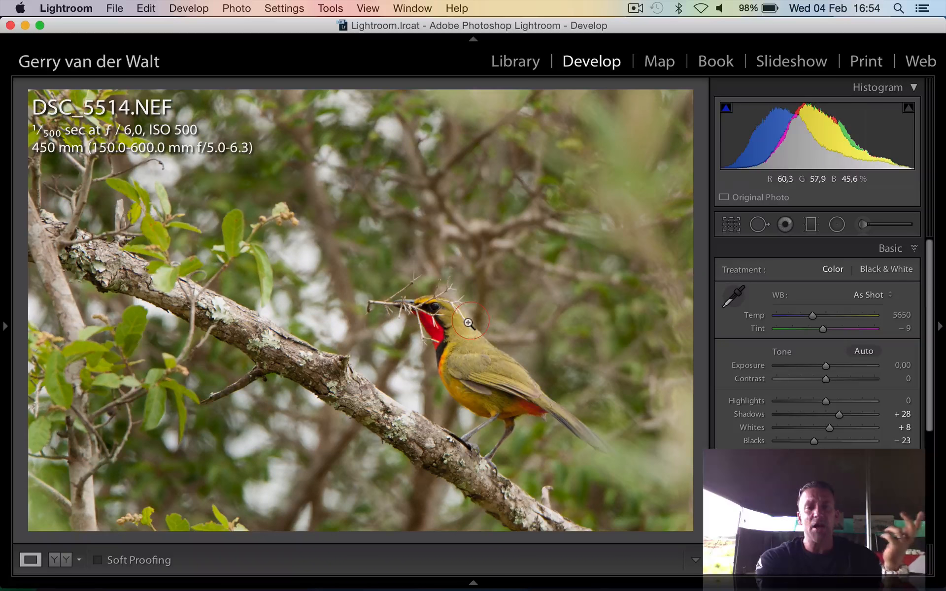
pyautogui.click(5, 326)
pyautogui.click(187, 87)
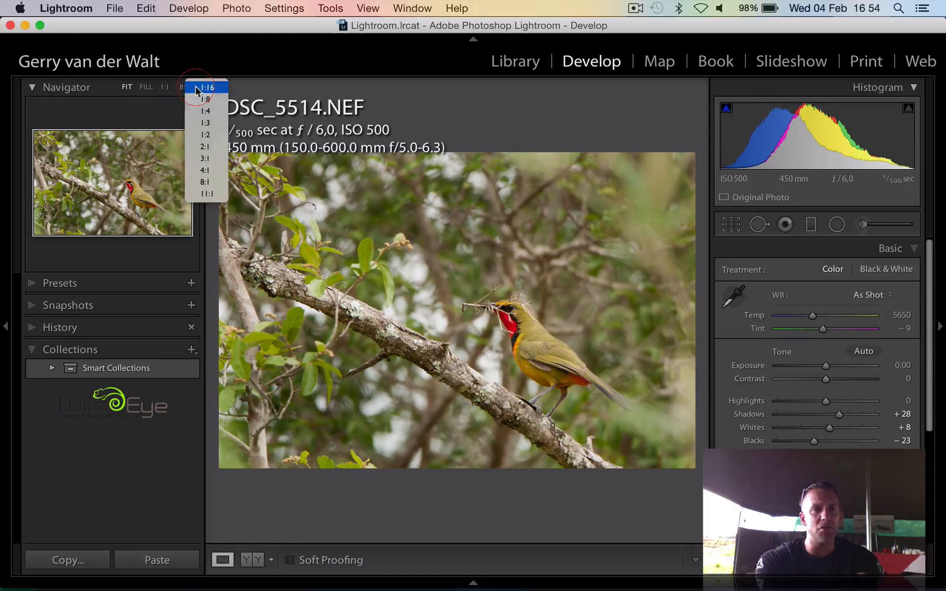
pyautogui.click(213, 149)
pyautogui.click(5, 325)
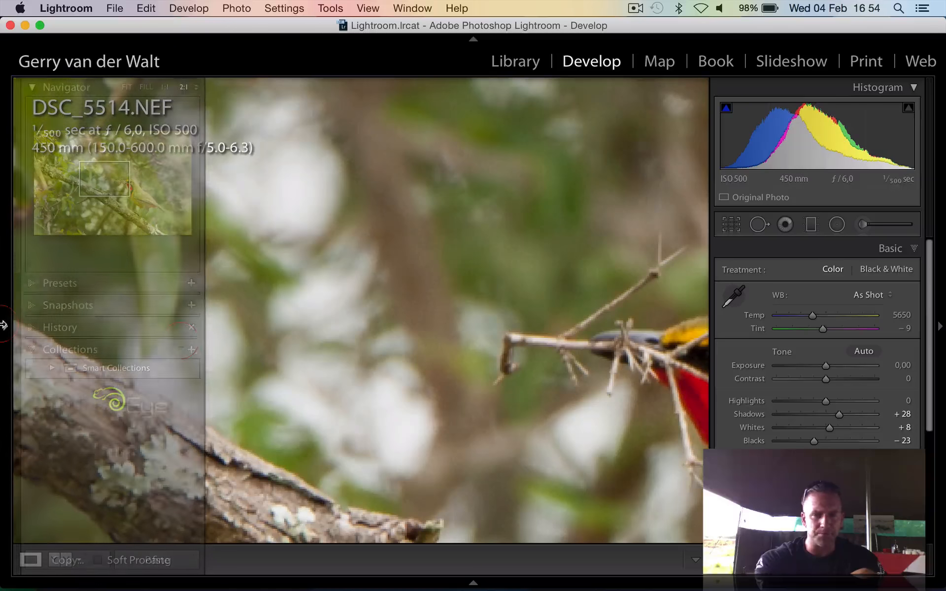
pyautogui.moveTo(642, 454); pyautogui.dragTo(249, 310)
pyautogui.moveTo(371, 308); pyautogui.dragTo(448, 373)
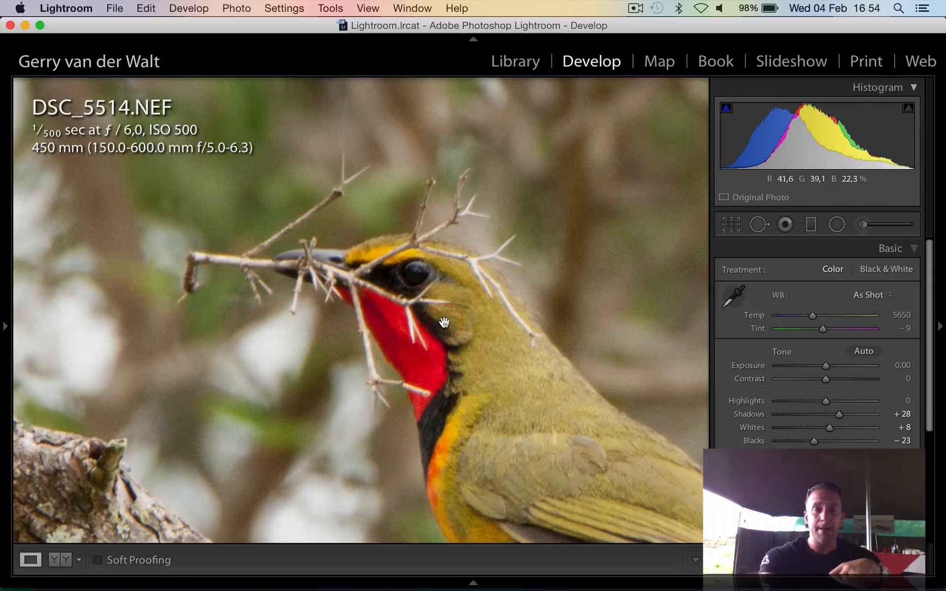
# Sharpen the bird photo with Amount 82 and Masking 74, and return to viewing the whole image
pyautogui.scroll(-5, 839, 419)
pyautogui.click(878, 436)
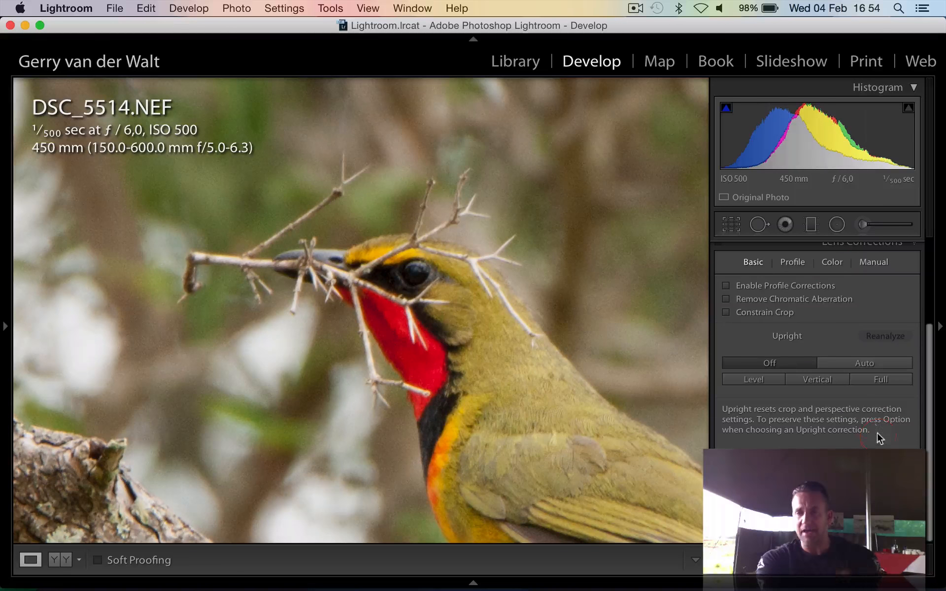
pyautogui.click(882, 280)
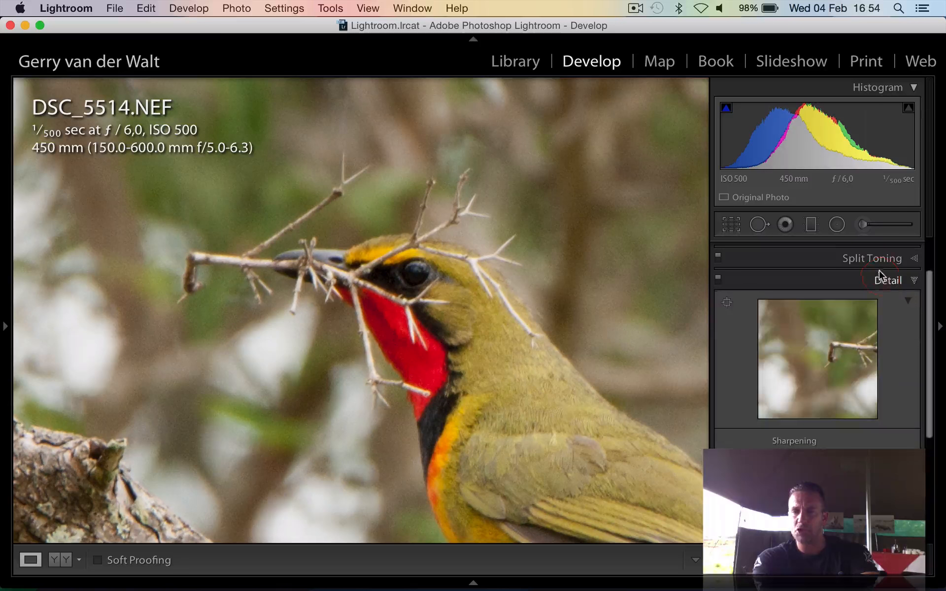
pyautogui.scroll(-2, 820, 433)
pyautogui.click(803, 400)
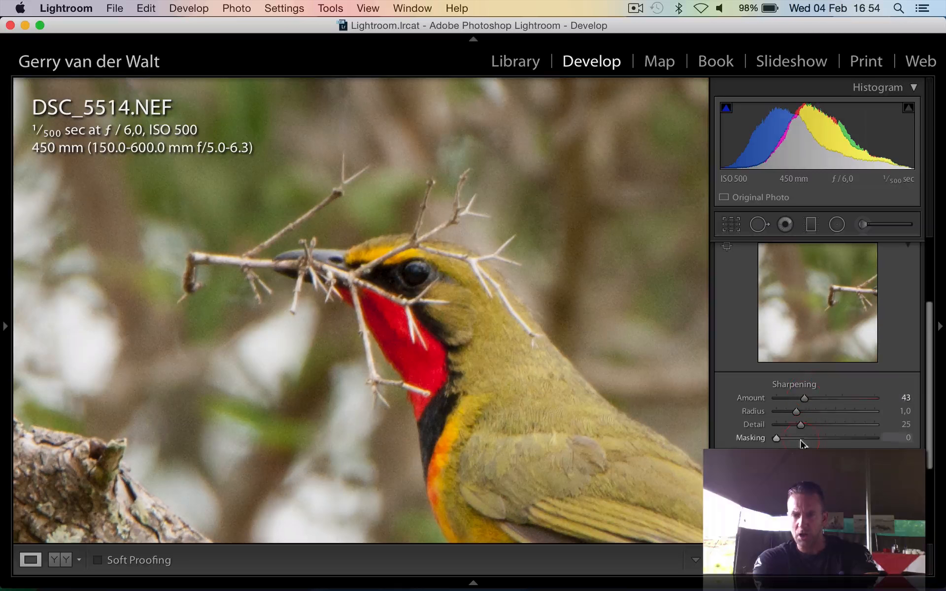
pyautogui.moveTo(805, 400); pyautogui.dragTo(818, 402)
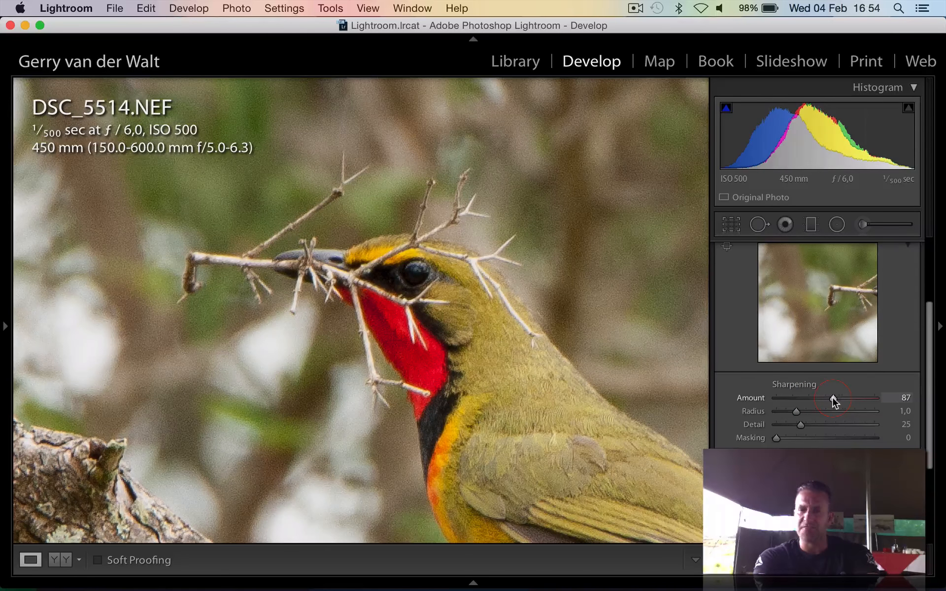
pyautogui.keyDown('alt'); pyautogui.click(848, 438); pyautogui.keyUp('alt')
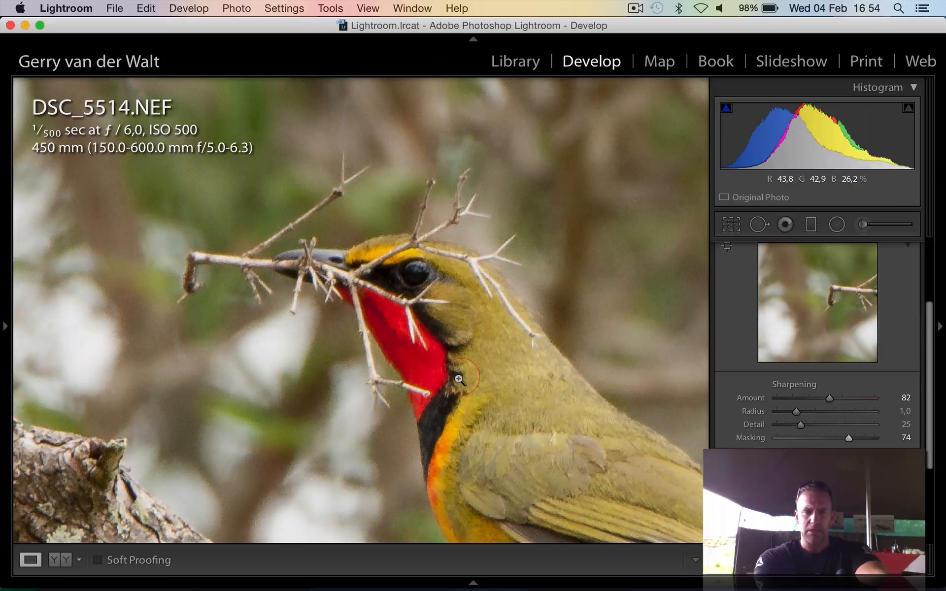
pyautogui.click(487, 389)
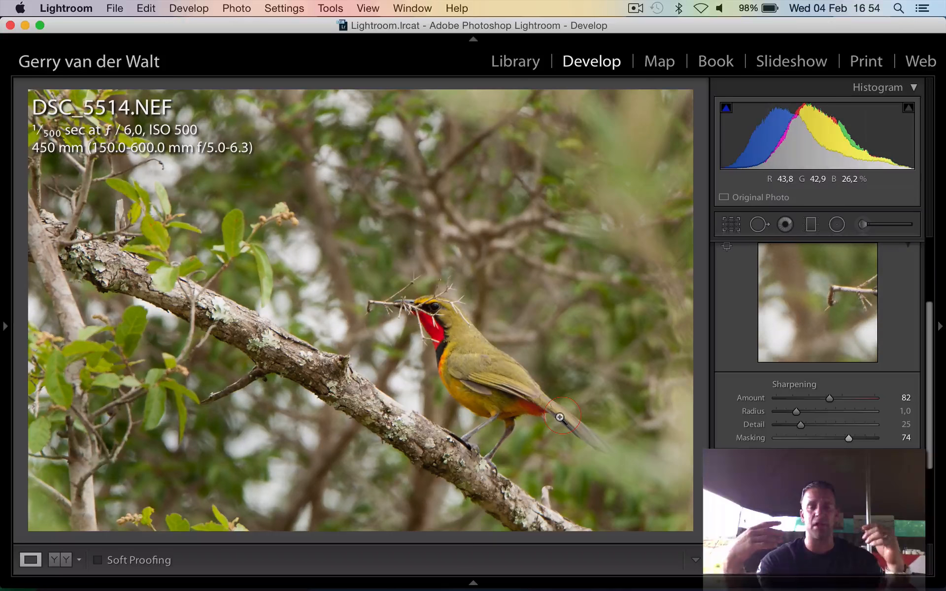
# Compare the before and after versions of the bird photo close up, side by side and stacked
pyautogui.press('y')
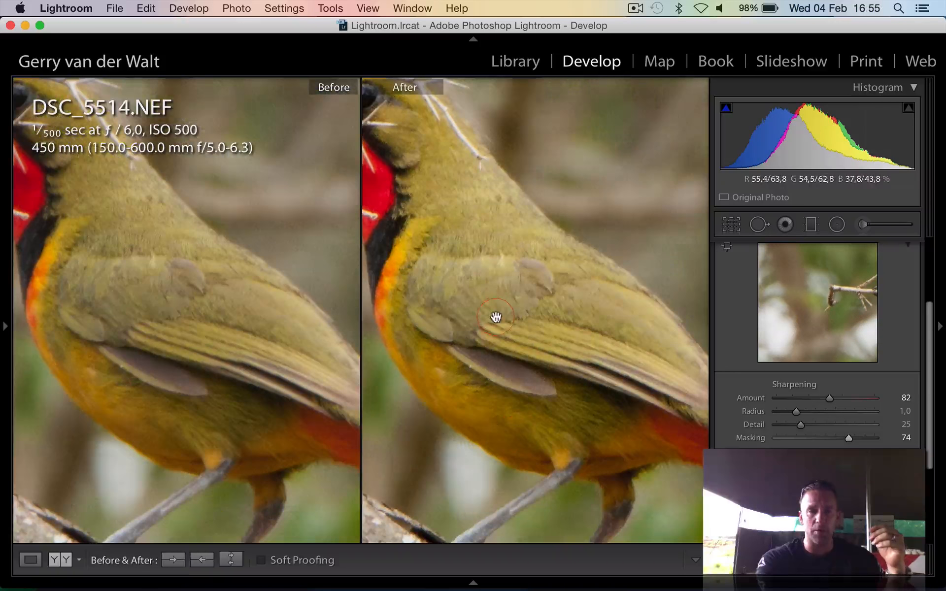
pyautogui.click(59, 454)
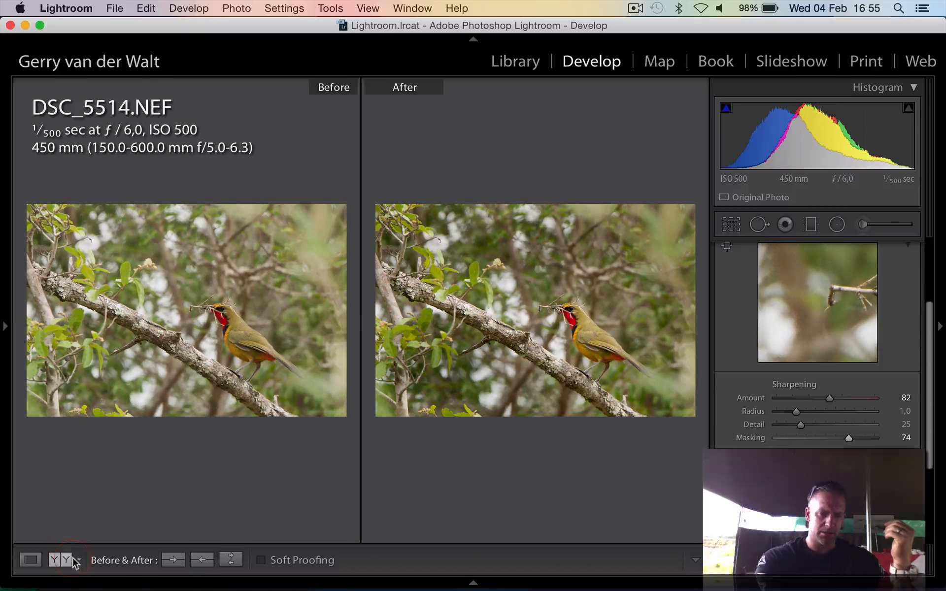
pyautogui.click(56, 561)
pyautogui.click(59, 564)
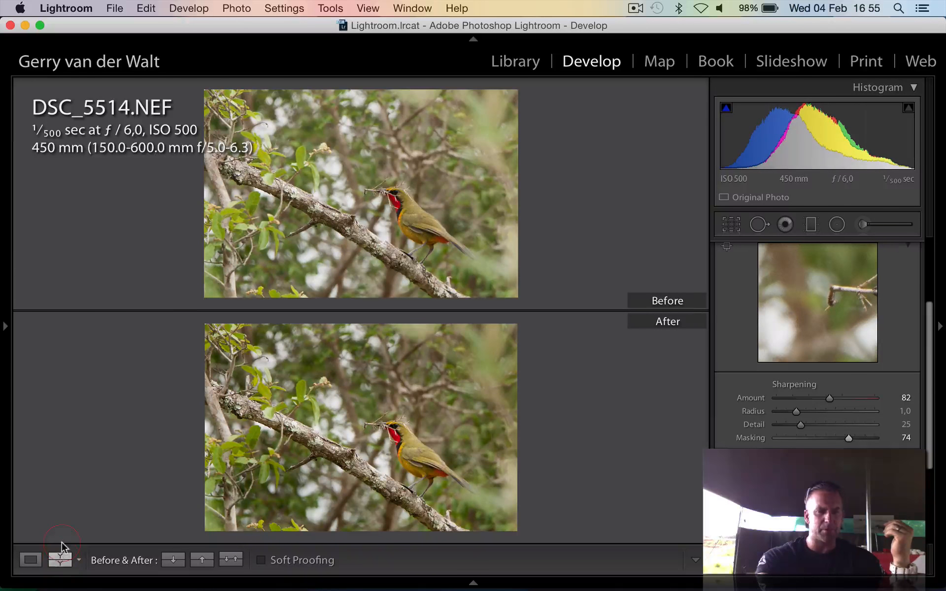
pyautogui.click(60, 558)
pyautogui.press('y')
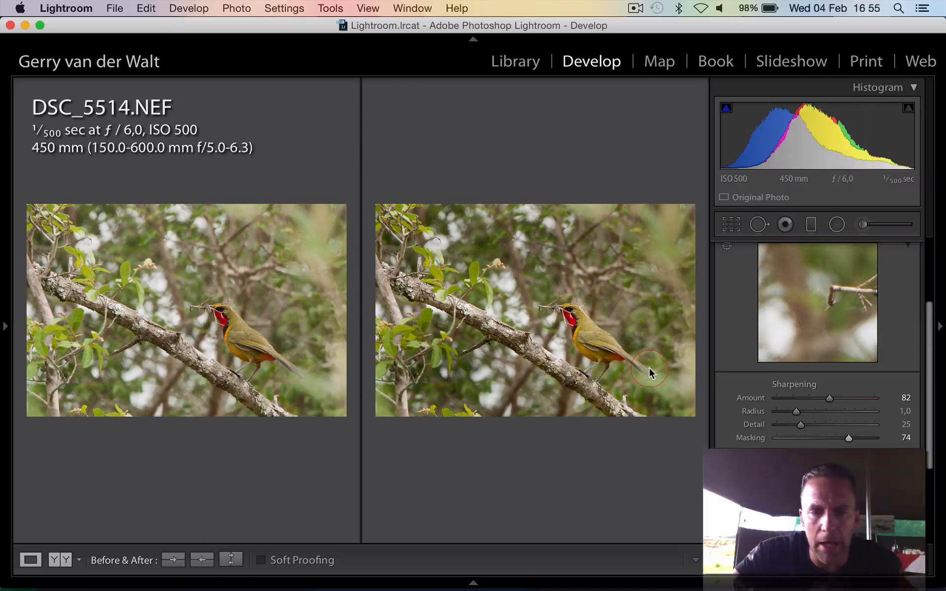
# Switch the single large view of the bird photo back and forth between its before and after versions
pyautogui.press('\\')
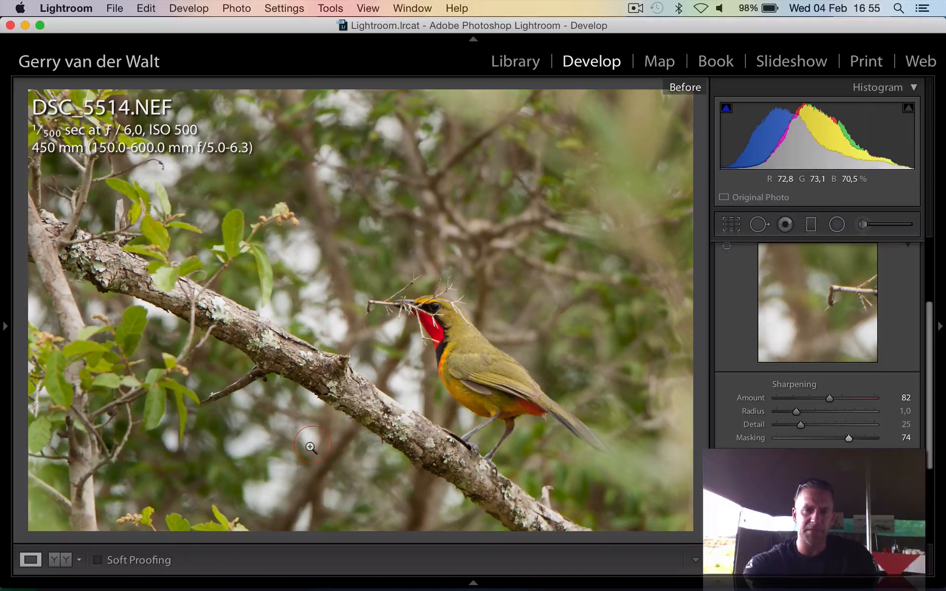
pyautogui.press('\\')
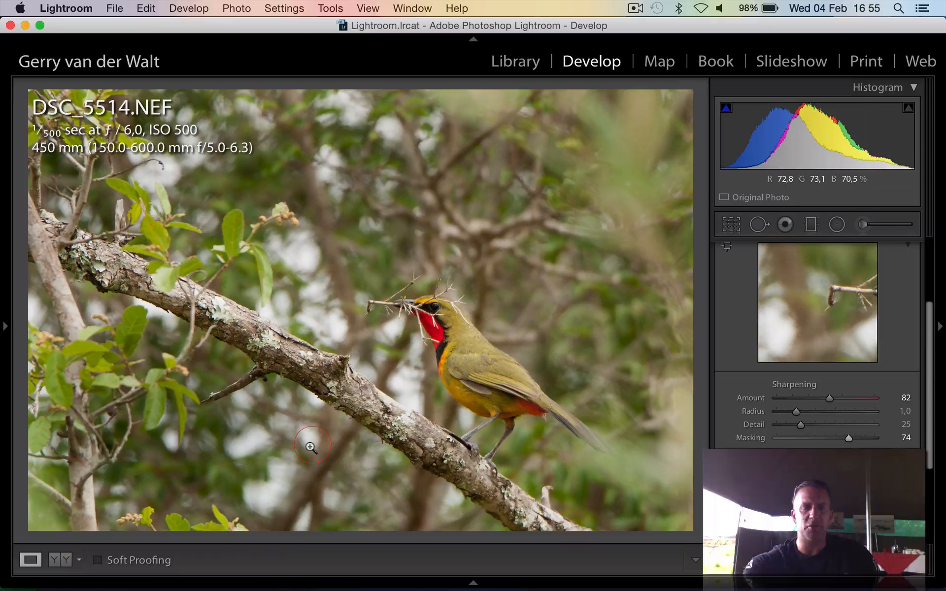
pyautogui.press('\\')
pyautogui.press('\\')
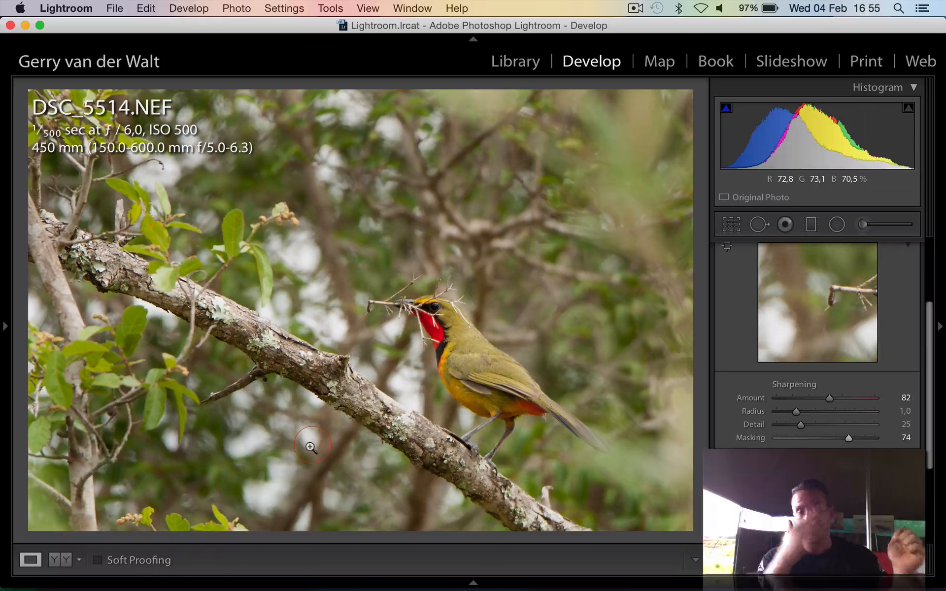
# Open the DSC_5808 lioness photo and set its sharpening to Amount 100, Detail 78 and Masking 31, checking the face and mouth close up
pyautogui.press('Right')
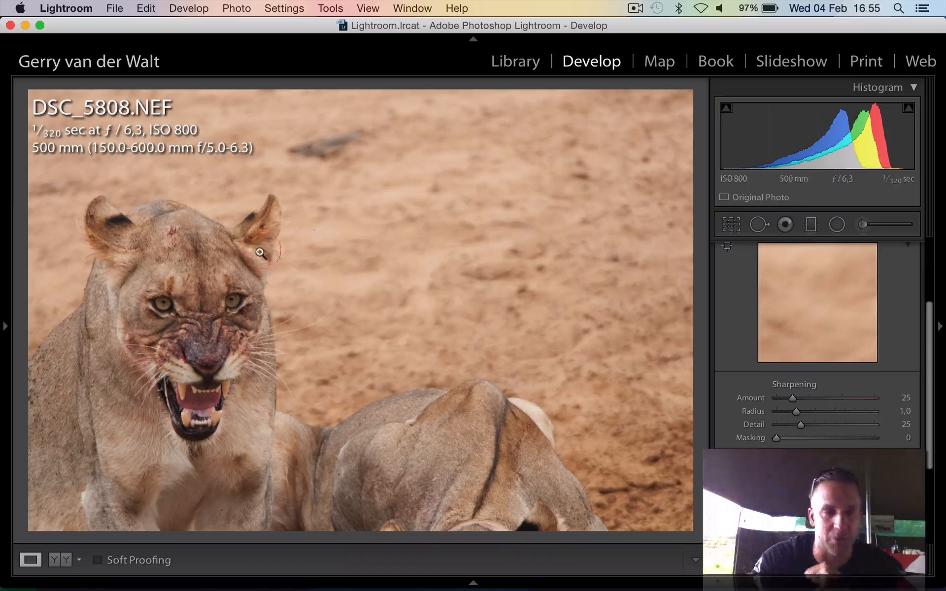
pyautogui.click(192, 304)
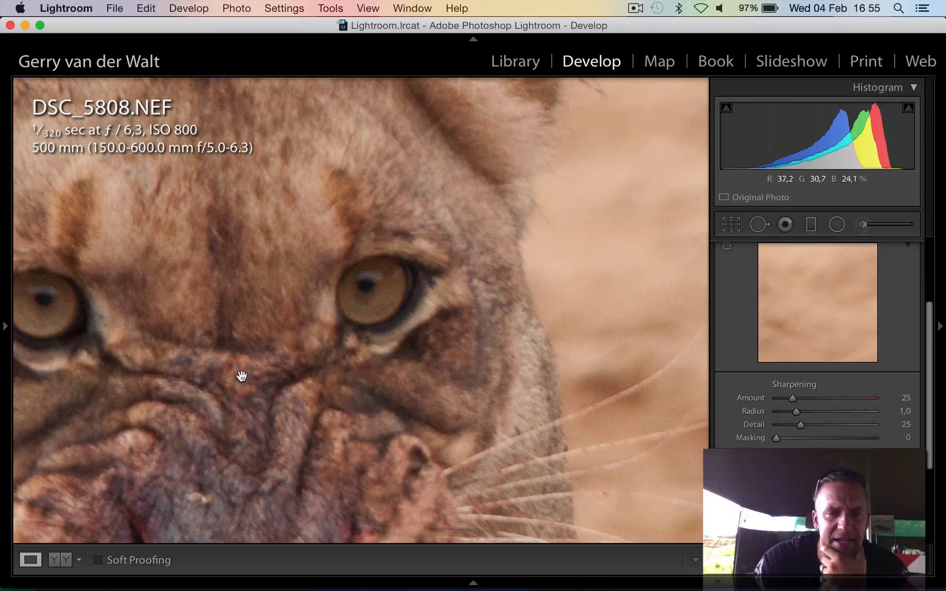
pyautogui.scroll(-3, 800, 405)
pyautogui.scroll(3, 800, 407)
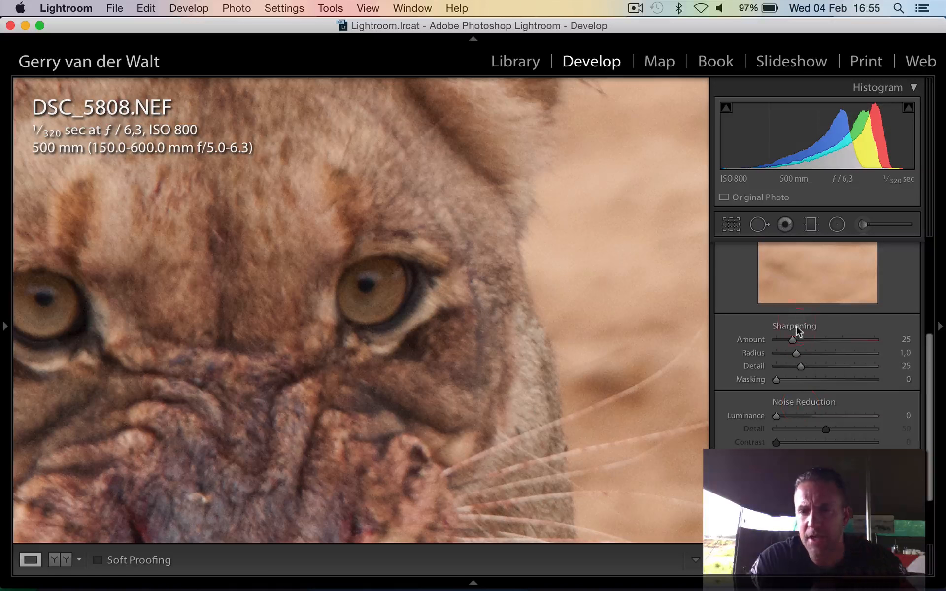
pyautogui.moveTo(566, 327); pyautogui.dragTo(536, 120)
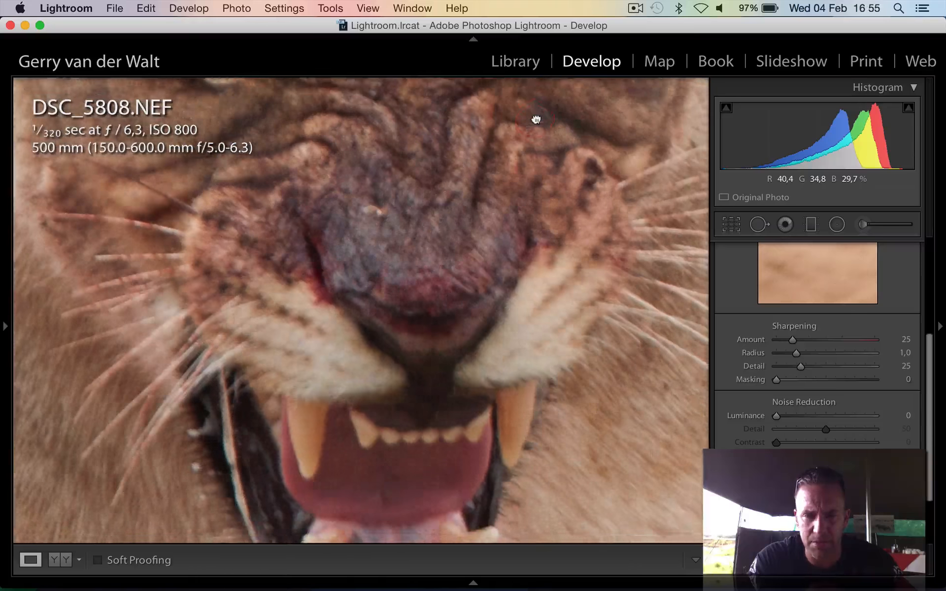
pyautogui.moveTo(529, 223); pyautogui.dragTo(551, 127)
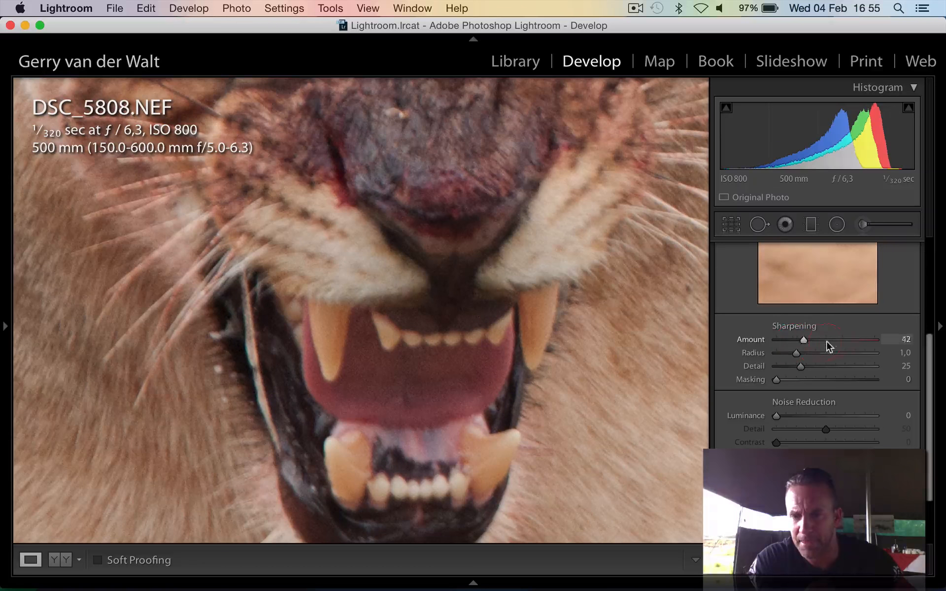
pyautogui.moveTo(827, 343)
pyautogui.mouseDown()
pyautogui.moveTo(851, 341)
pyautogui.moveTo(842, 341)
pyautogui.mouseUp()
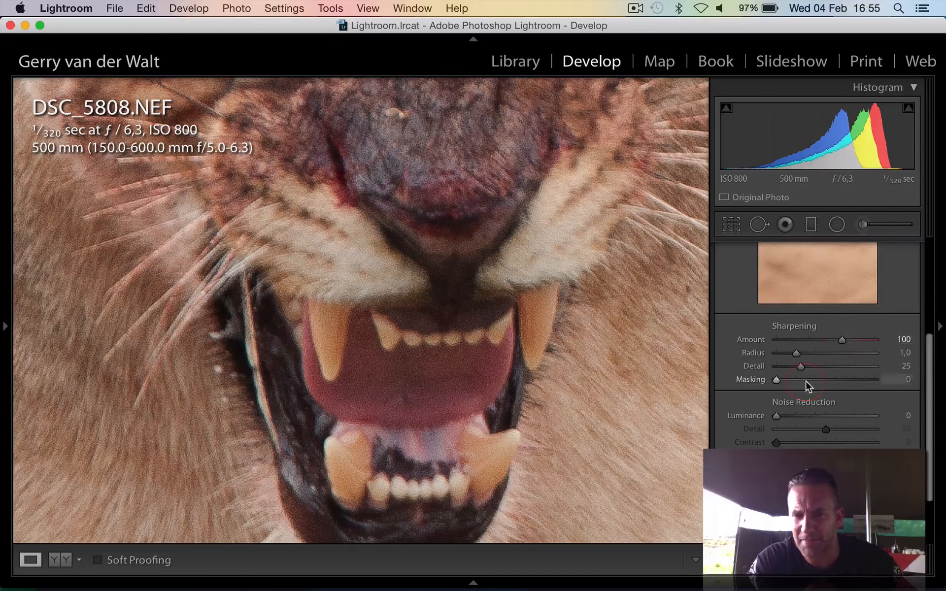
pyautogui.click(806, 379)
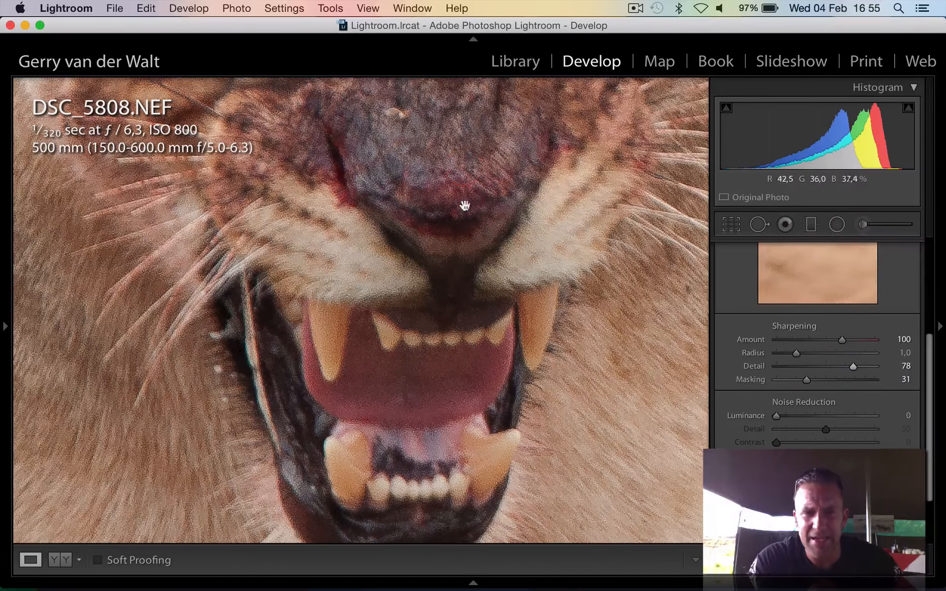
pyautogui.click(482, 203)
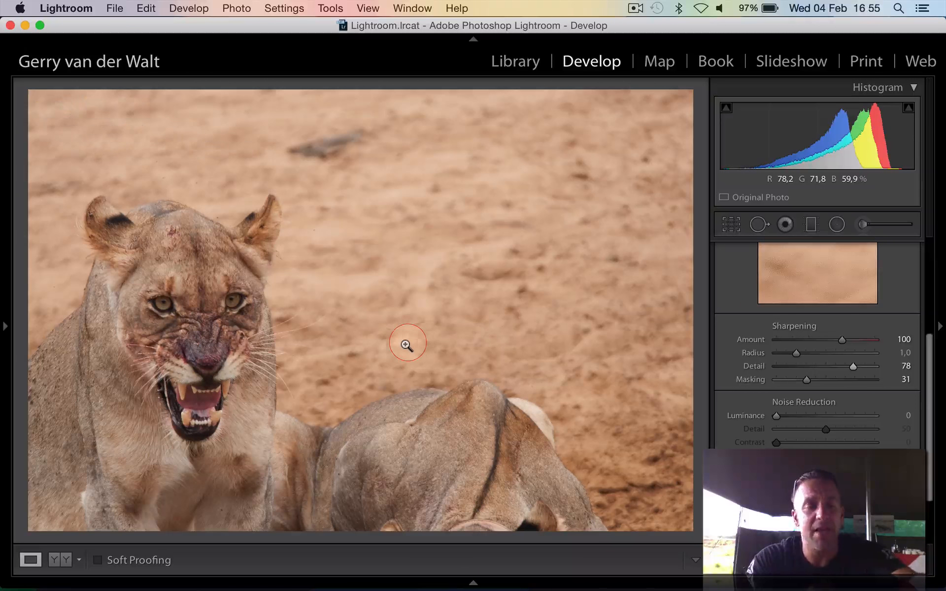
# Crop the lioness photo to a full-height portrait frame at the original aspect ratio, framing the snarling lioness
pyautogui.click(808, 229)
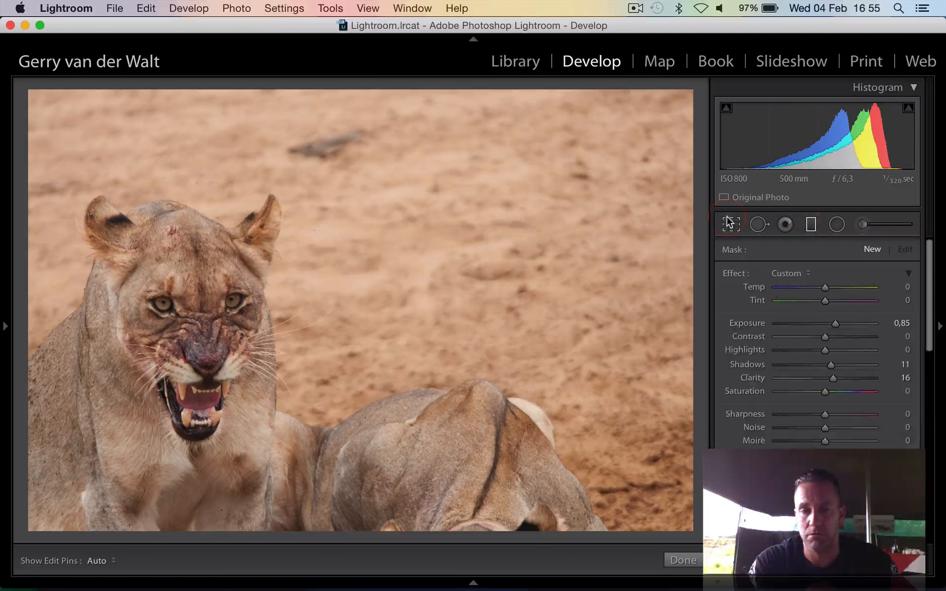
pyautogui.press('r')
pyautogui.press('x')
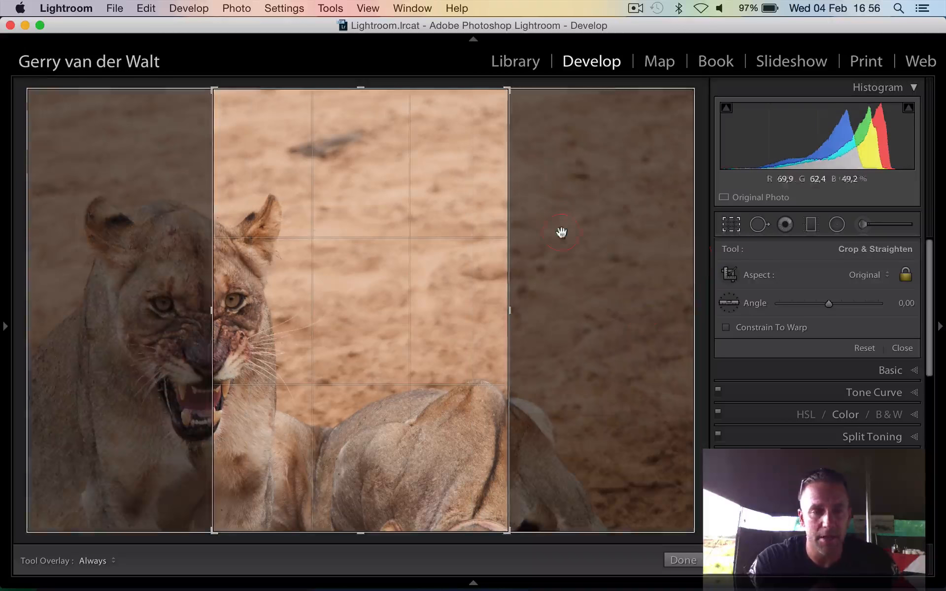
pyautogui.moveTo(466, 232); pyautogui.dragTo(347, 227)
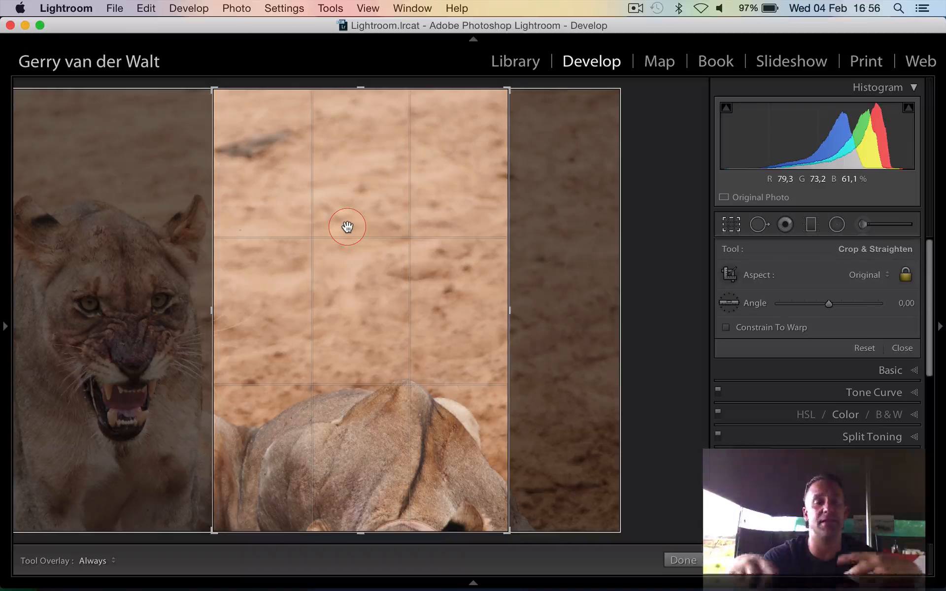
pyautogui.moveTo(342, 236); pyautogui.dragTo(592, 256)
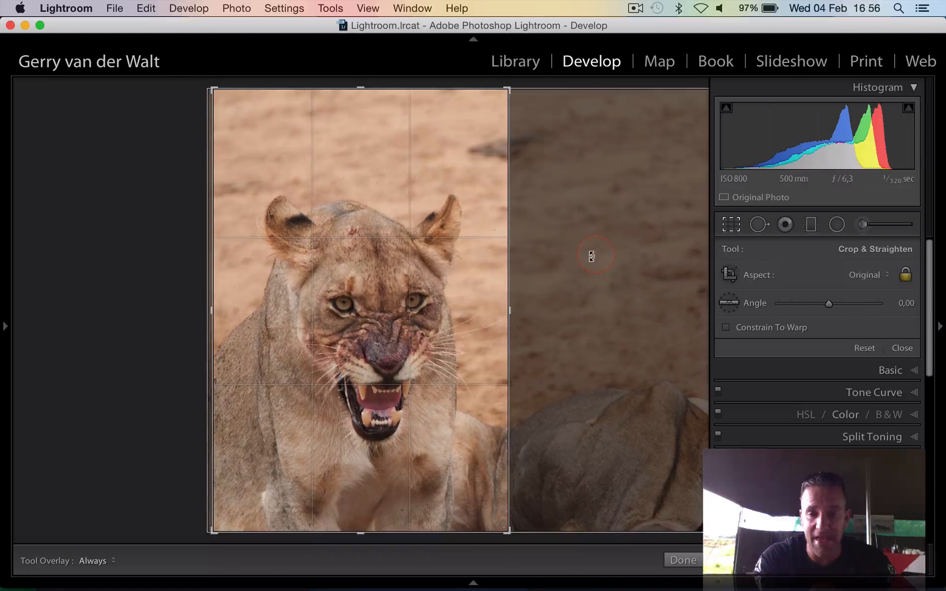
# Apply the portrait crop to the lioness photo and show its basic tone adjustments
pyautogui.press('Return')
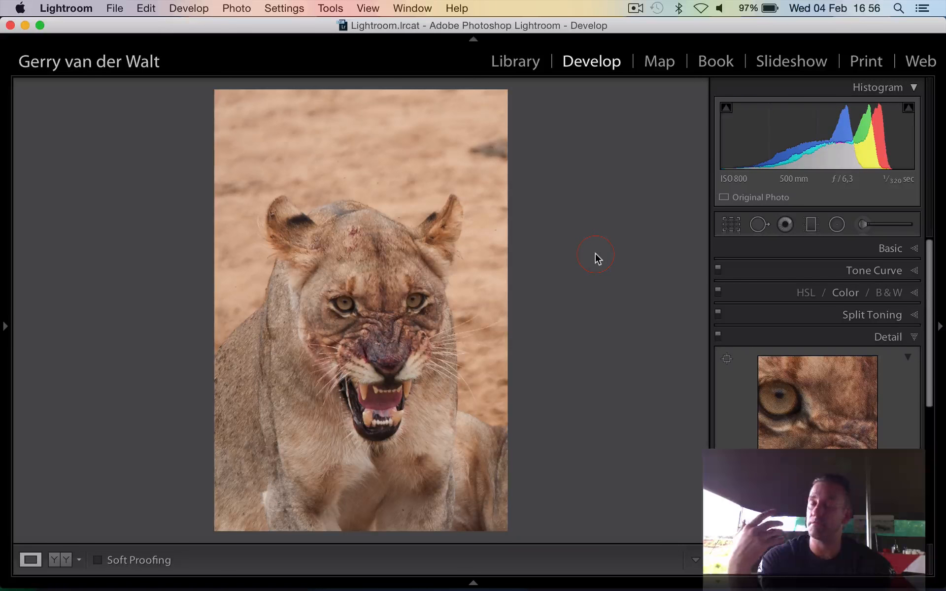
pyautogui.click(896, 249)
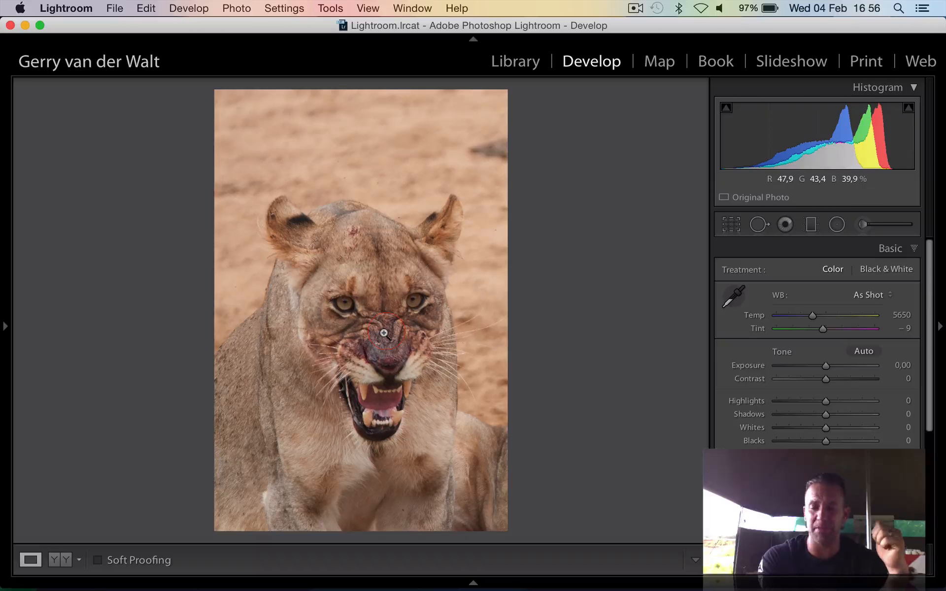
# Open the DSC_5922 photo of the two lions and crop it slightly tighter at the original aspect ratio, trimming the foreground and the side beyond the tree
pyautogui.press('Right')
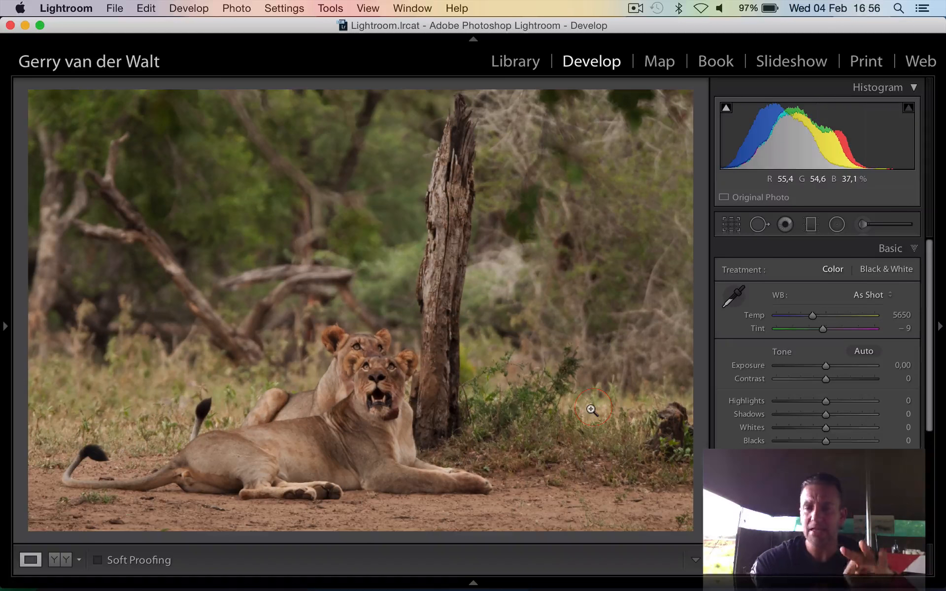
pyautogui.click(591, 409)
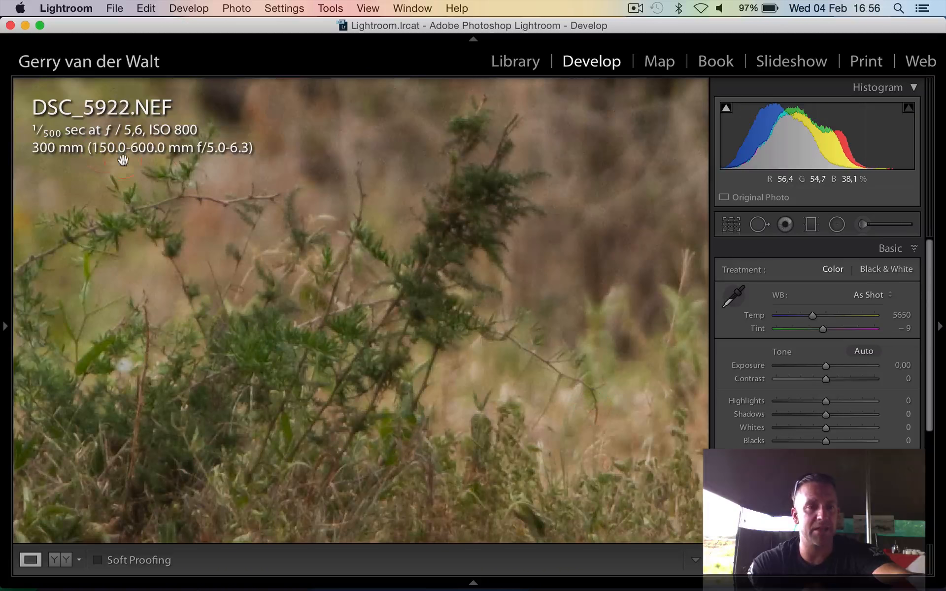
pyautogui.click(228, 252)
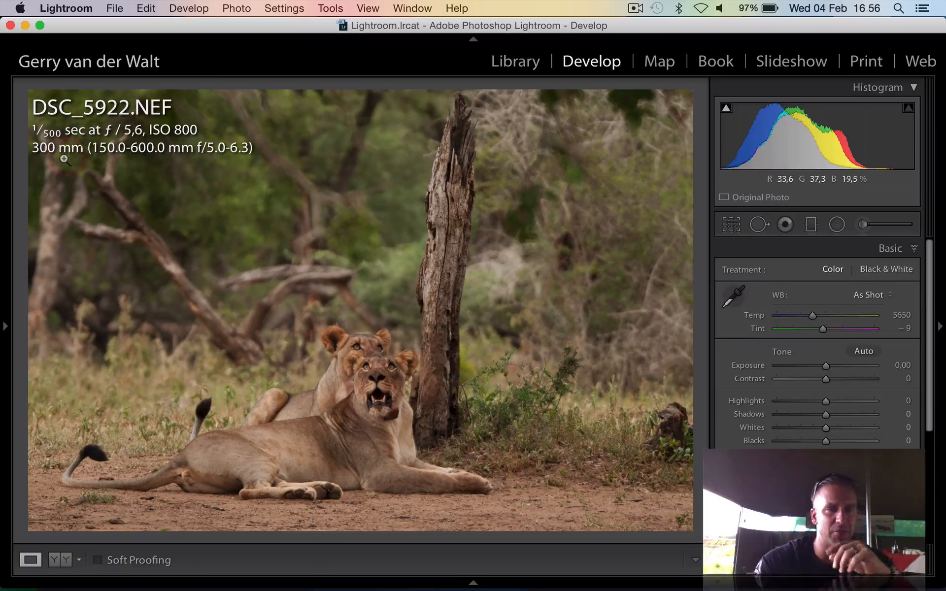
pyautogui.press('r')
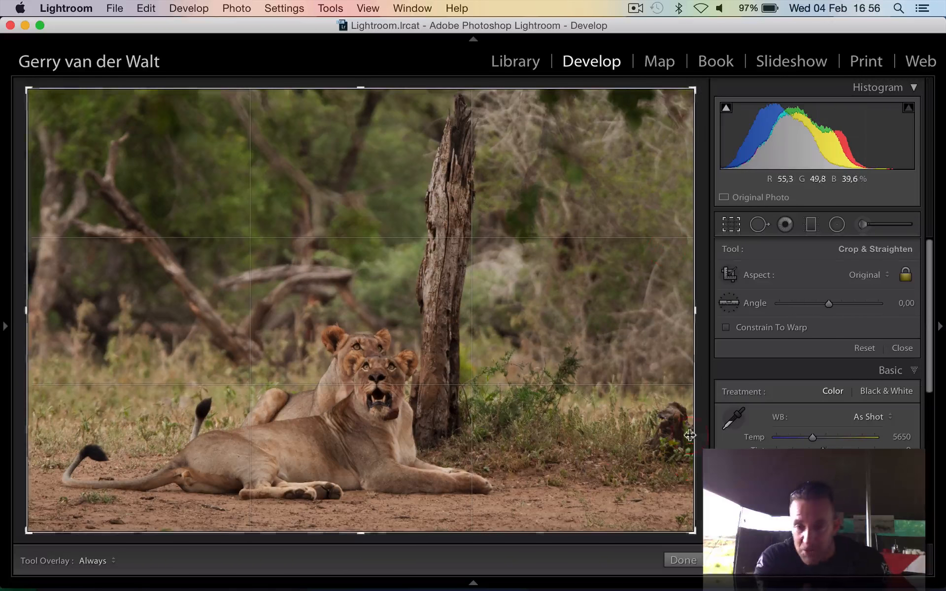
pyautogui.moveTo(691, 530); pyautogui.dragTo(671, 518)
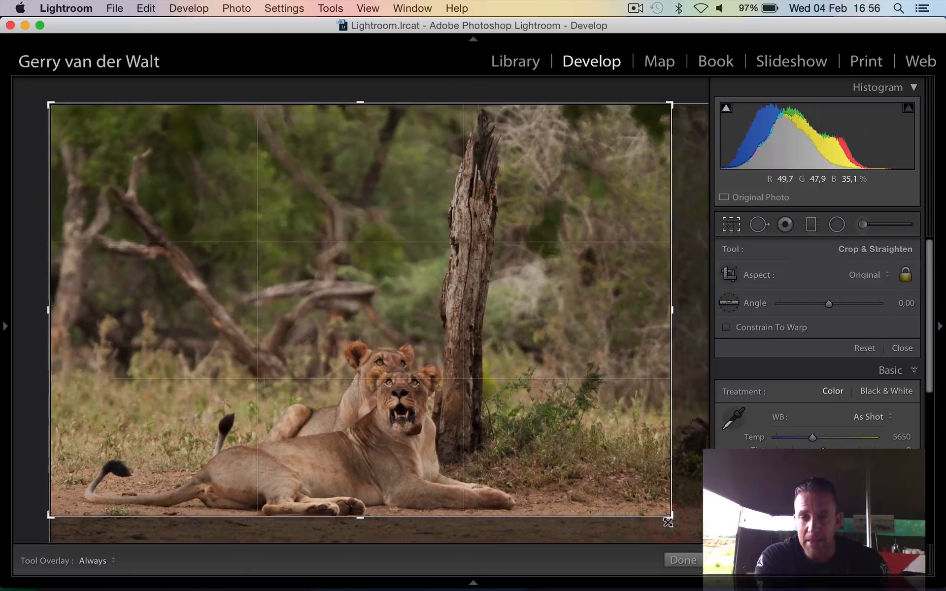
pyautogui.moveTo(605, 442); pyautogui.dragTo(603, 428)
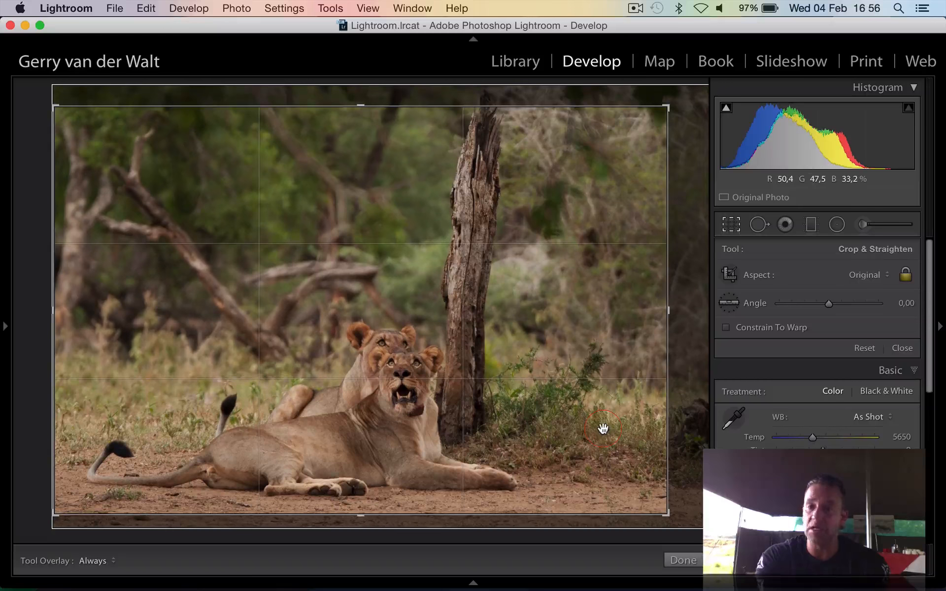
pyautogui.press('Return')
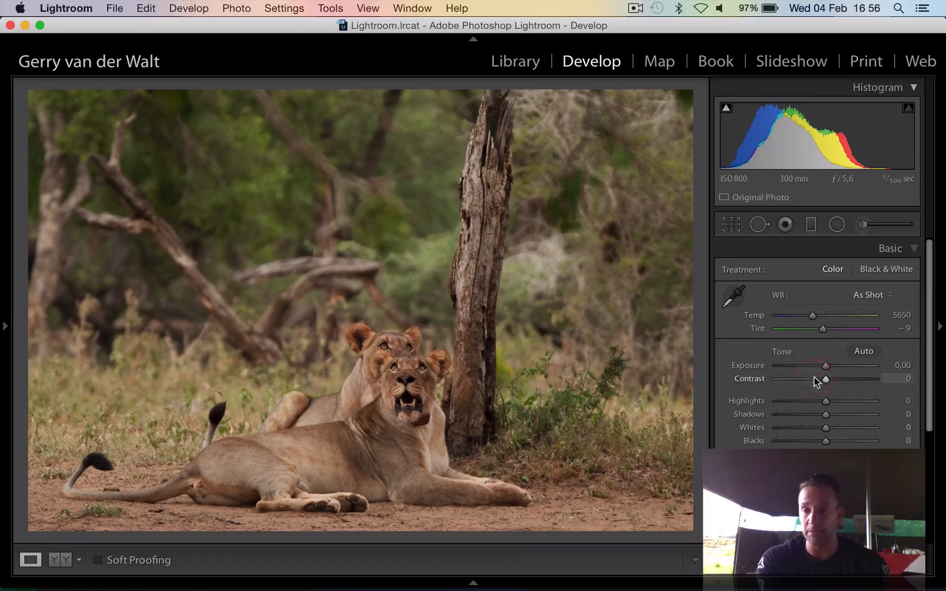
# Set the lions photo to Exposure +0,24, Shadows +50, Whites +29, Blacks −8, Clarity +17 and Vibrance +7
pyautogui.click(835, 367)
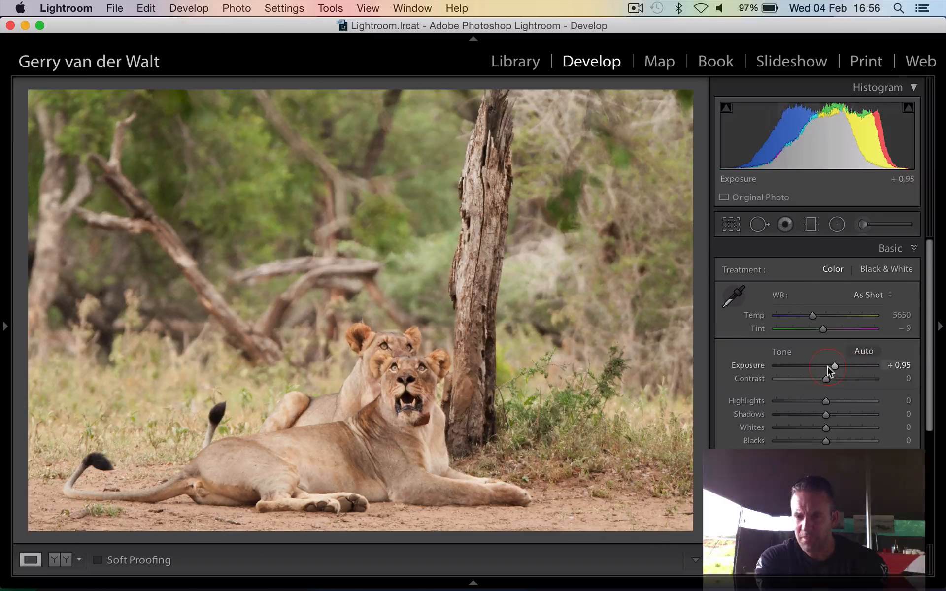
pyautogui.click(826, 366)
pyautogui.click(853, 415)
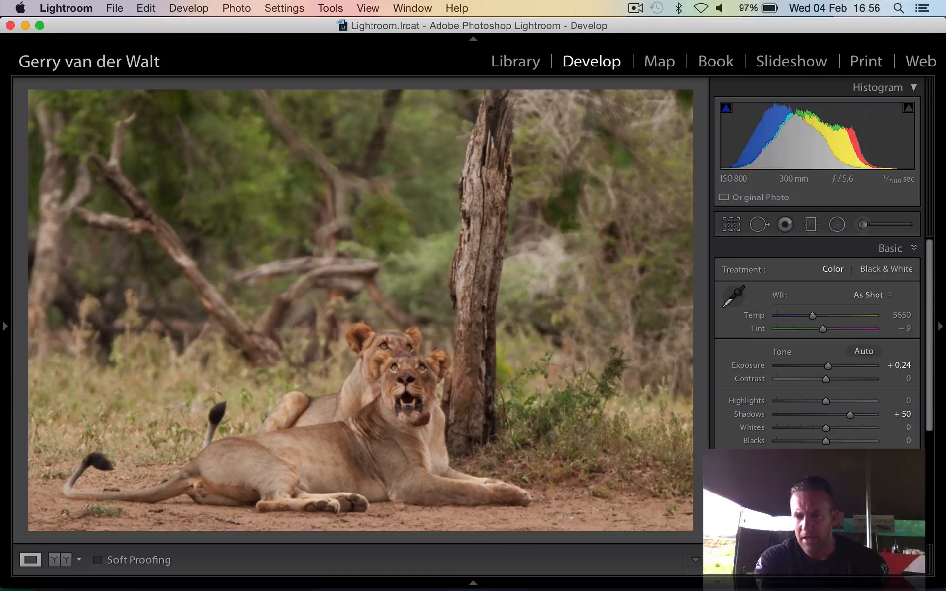
pyautogui.keyDown('alt'); pyautogui.click(826, 441); pyautogui.keyUp('alt')
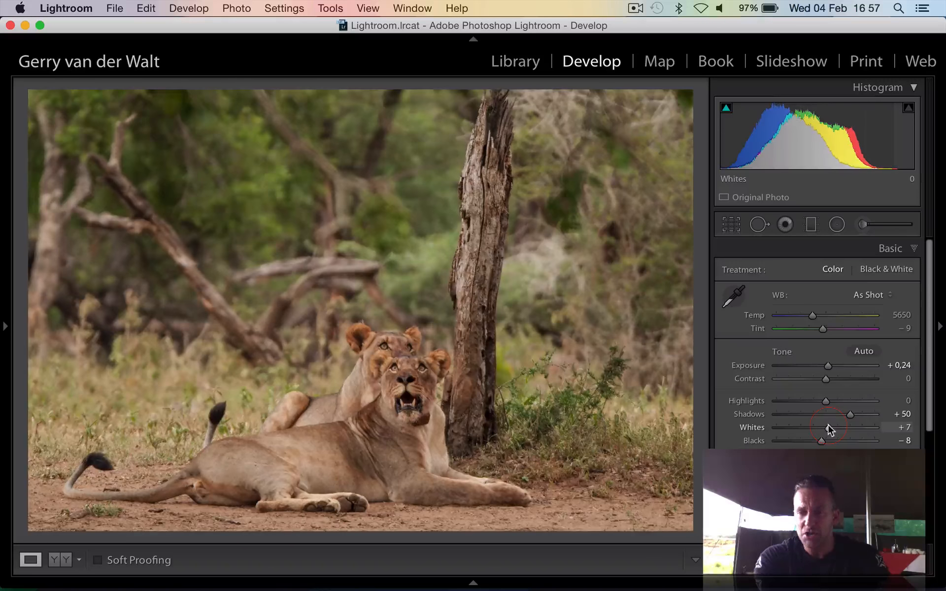
pyautogui.moveTo(826, 427); pyautogui.dragTo(840, 428)
pyautogui.scroll(-8, 840, 428)
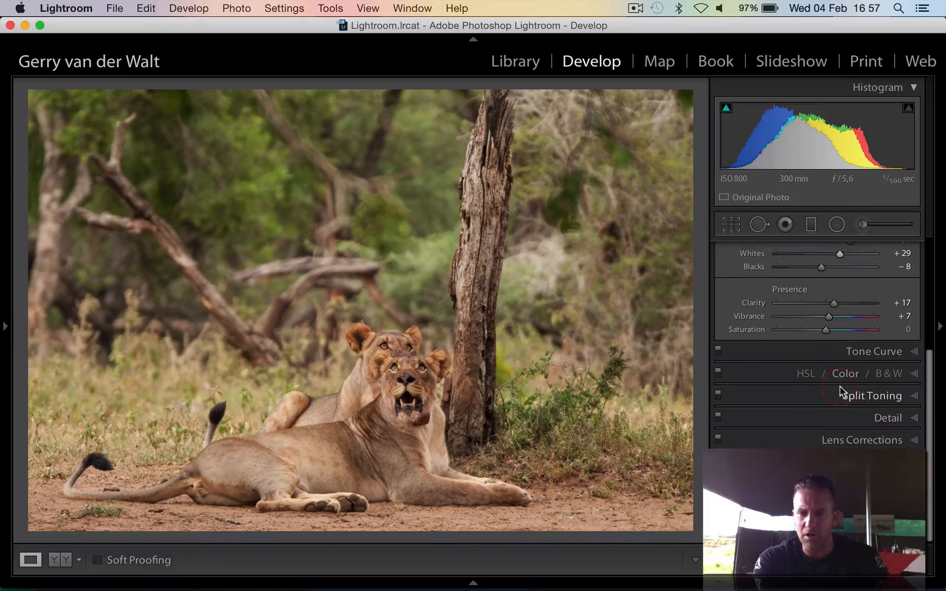
# Brush a local adjustment over the lions' faces and the front lion's body, with Exposure 0,71, Shadows 1 and Clarity 1
pyautogui.scroll(8, 840, 392)
pyautogui.click(862, 224)
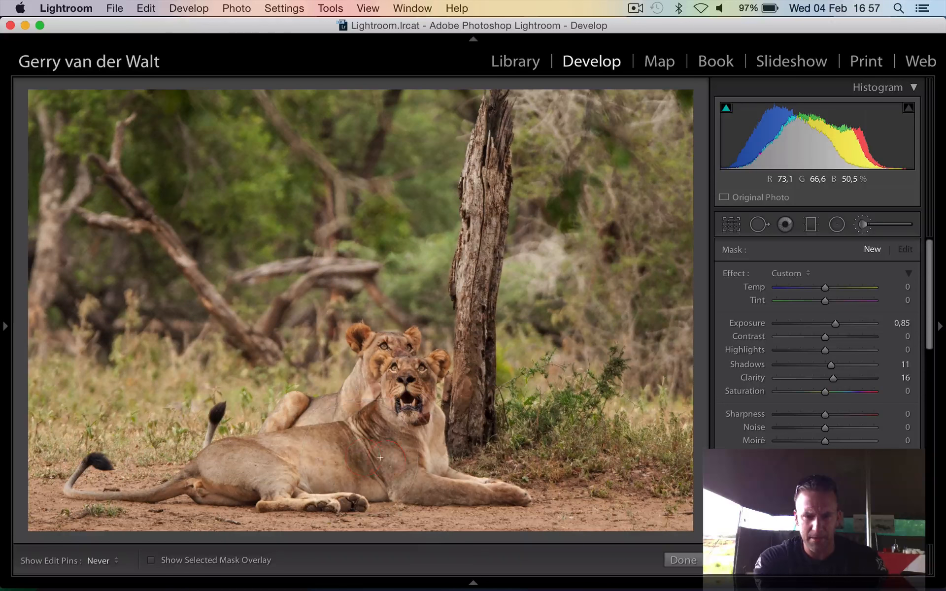
pyautogui.press('h')
pyautogui.click(397, 383)
pyautogui.moveTo(397, 383); pyautogui.dragTo(290, 446)
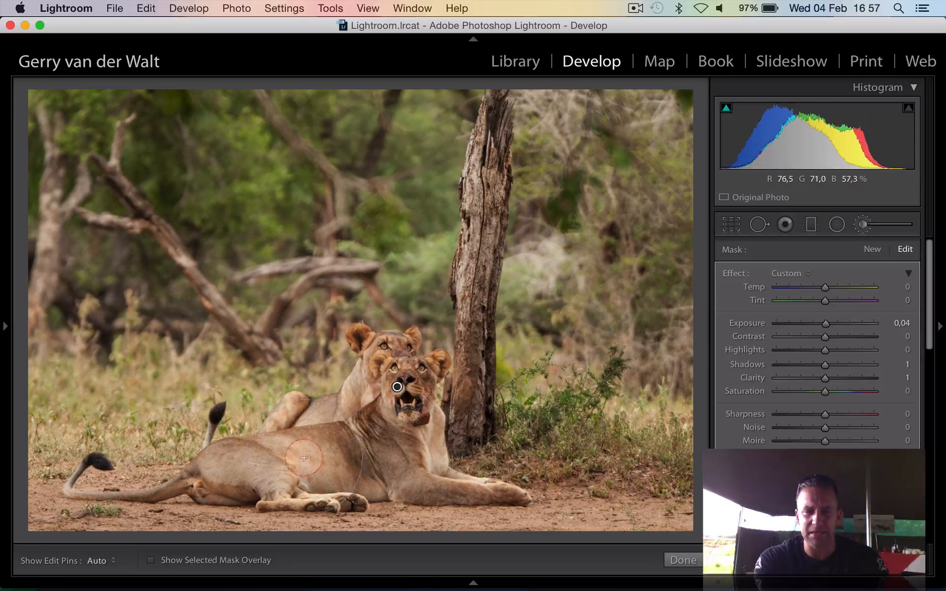
pyautogui.press('h')
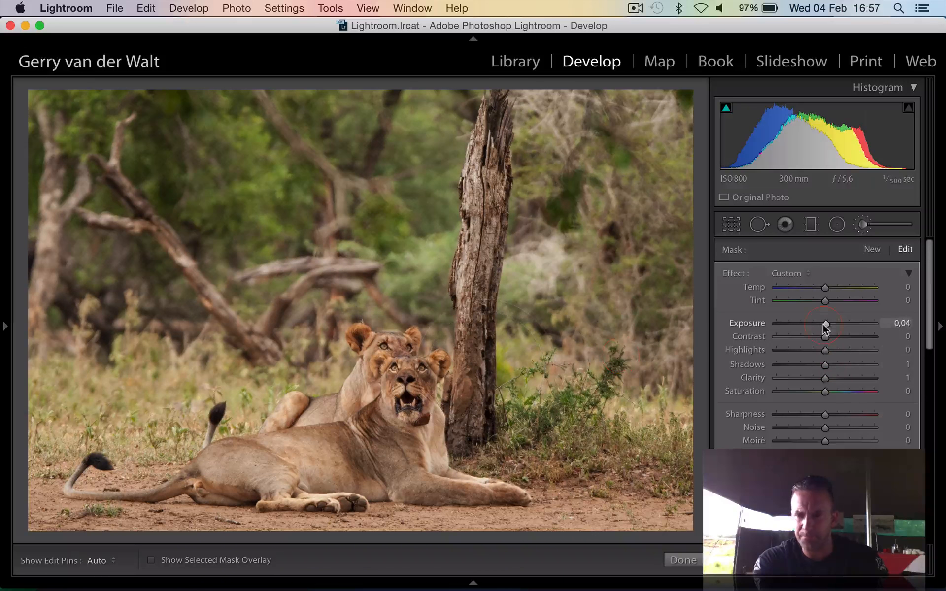
pyautogui.moveTo(829, 326); pyautogui.dragTo(836, 328)
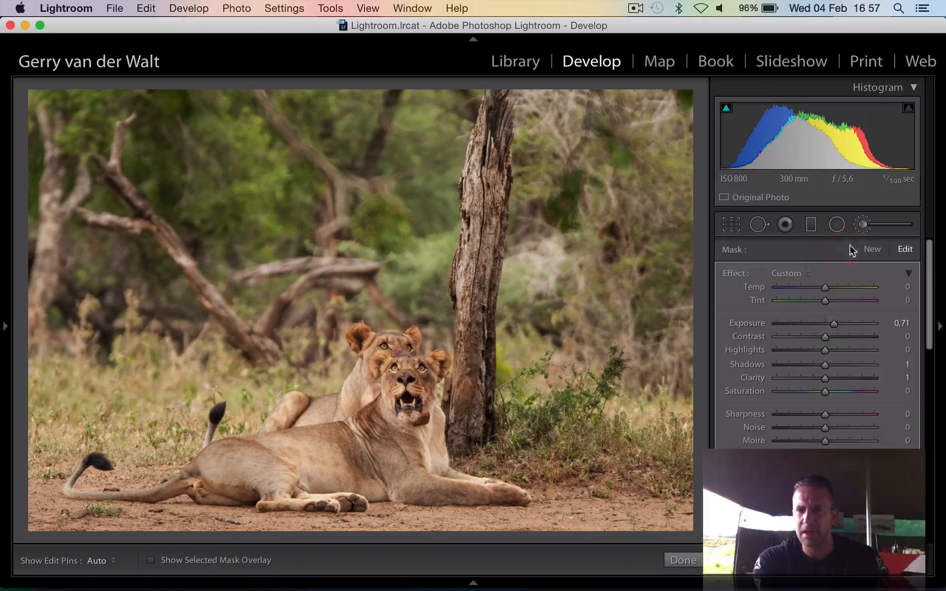
# Paint a new brush mask with Exposure −0,87, Shadows −26 and all other effects reset over the background trees and the foreground ground
pyautogui.click(872, 250)
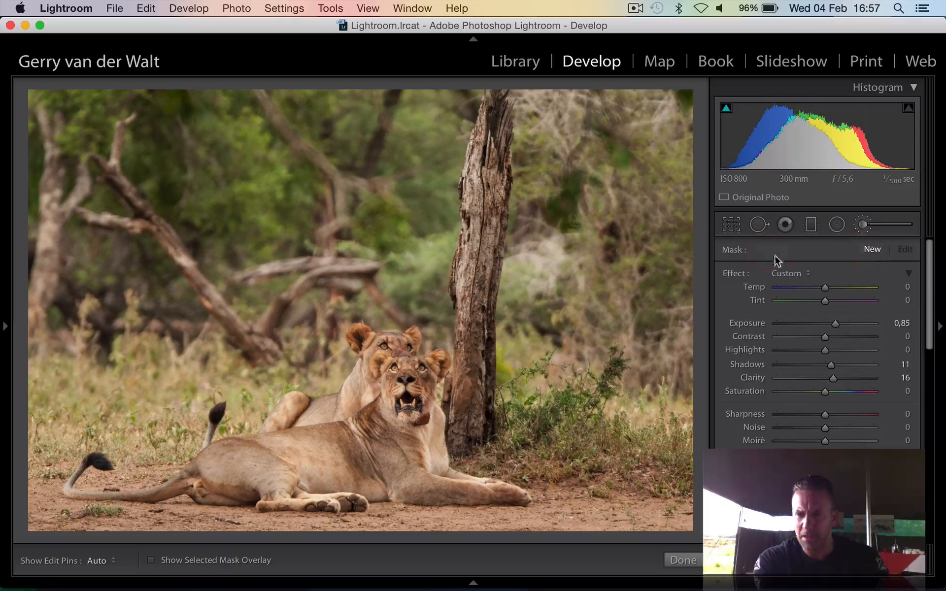
pyautogui.doubleClick(728, 274)
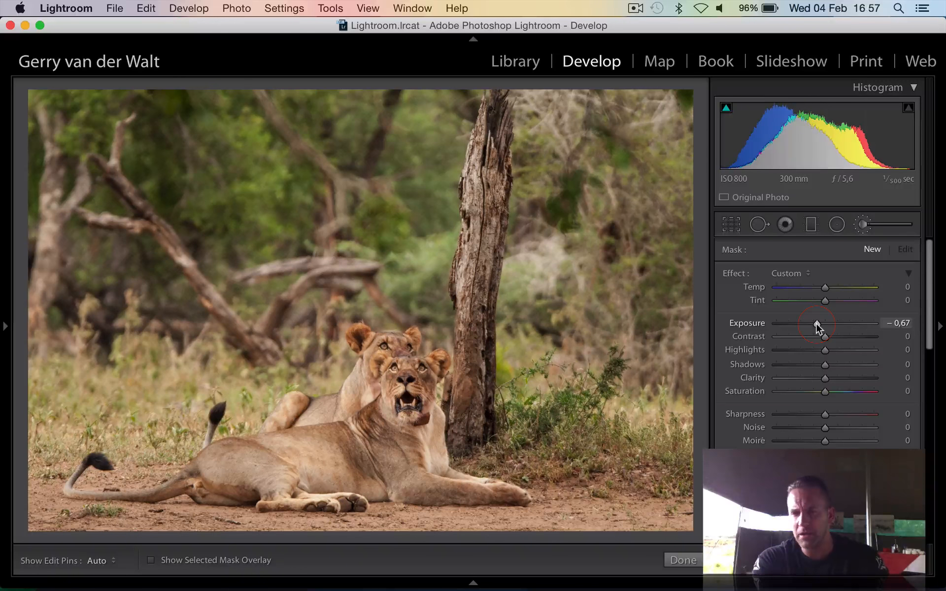
pyautogui.moveTo(824, 365); pyautogui.dragTo(812, 365)
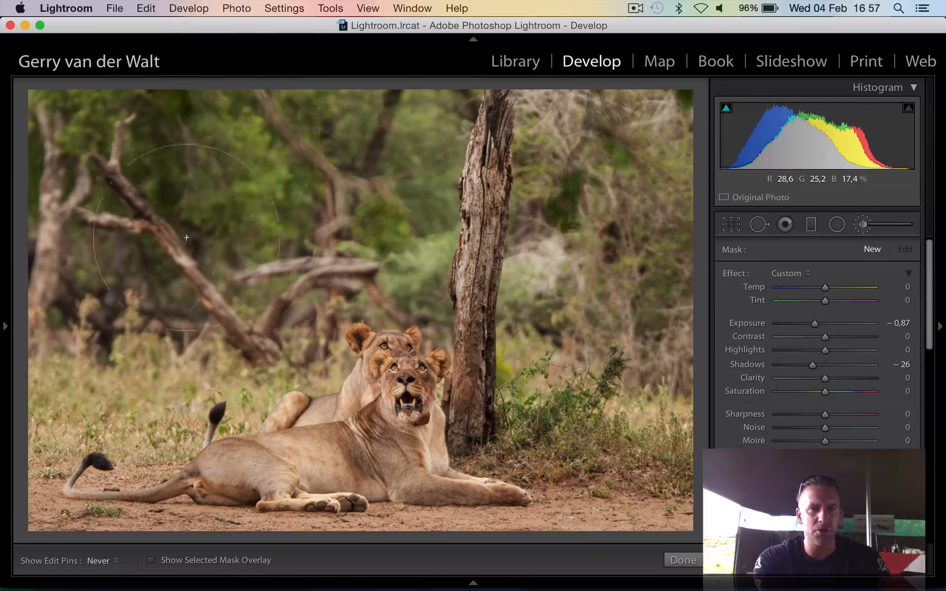
pyautogui.moveTo(615, 147); pyautogui.dragTo(617, 310)
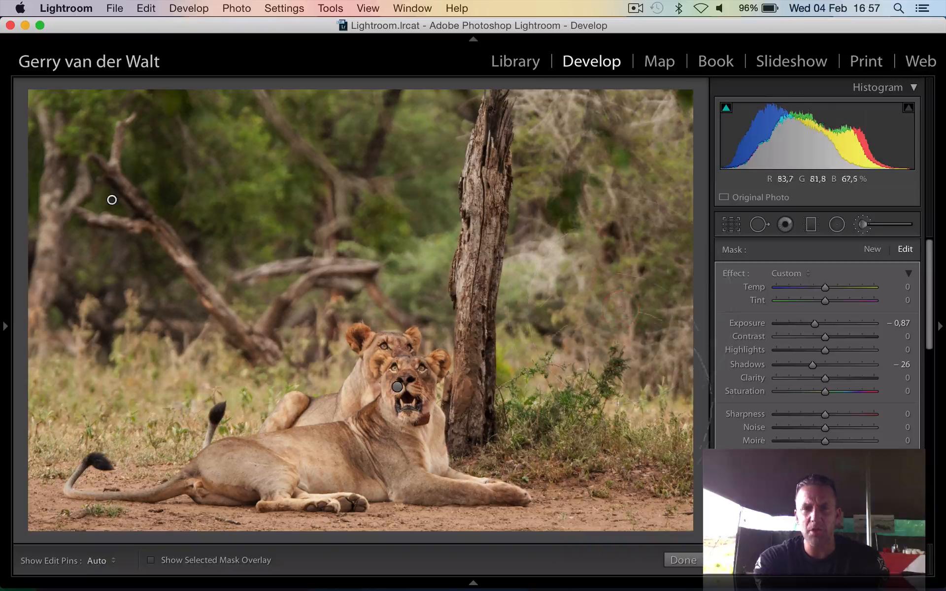
pyautogui.moveTo(587, 503); pyautogui.dragTo(127, 508)
pyautogui.click(683, 560)
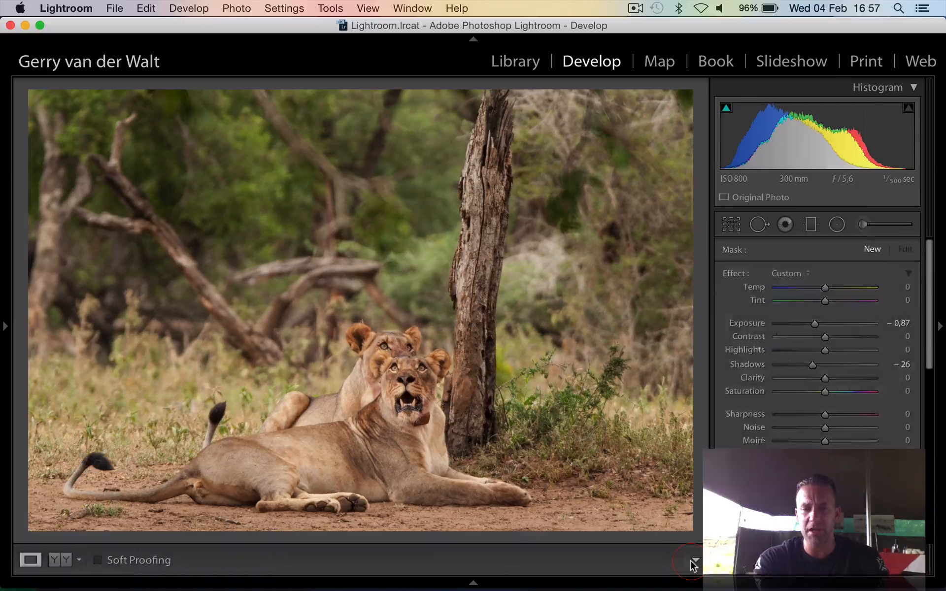
# Examine the lions' faces close up and compare the whole photo with its unedited version
pyautogui.click(406, 384)
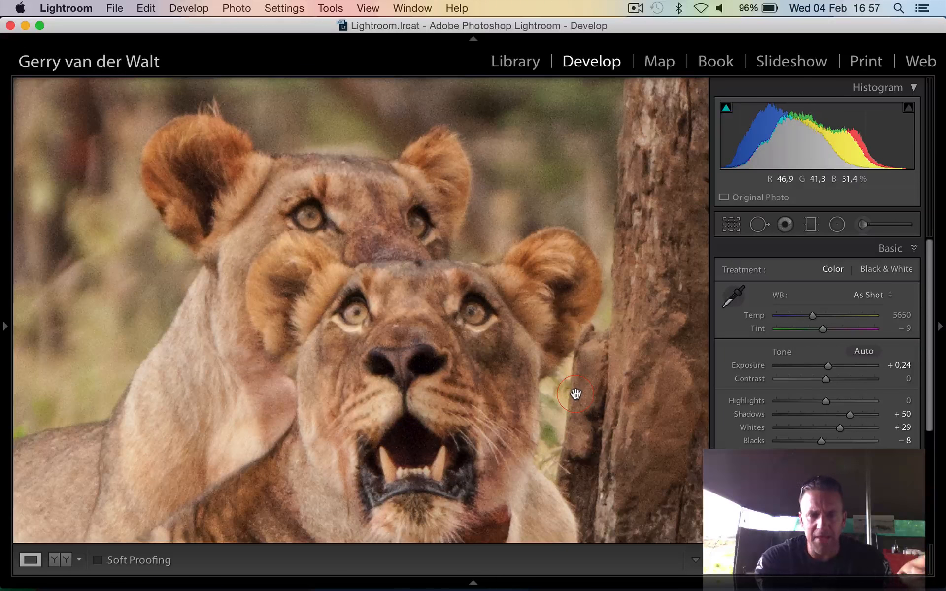
pyautogui.click(455, 349)
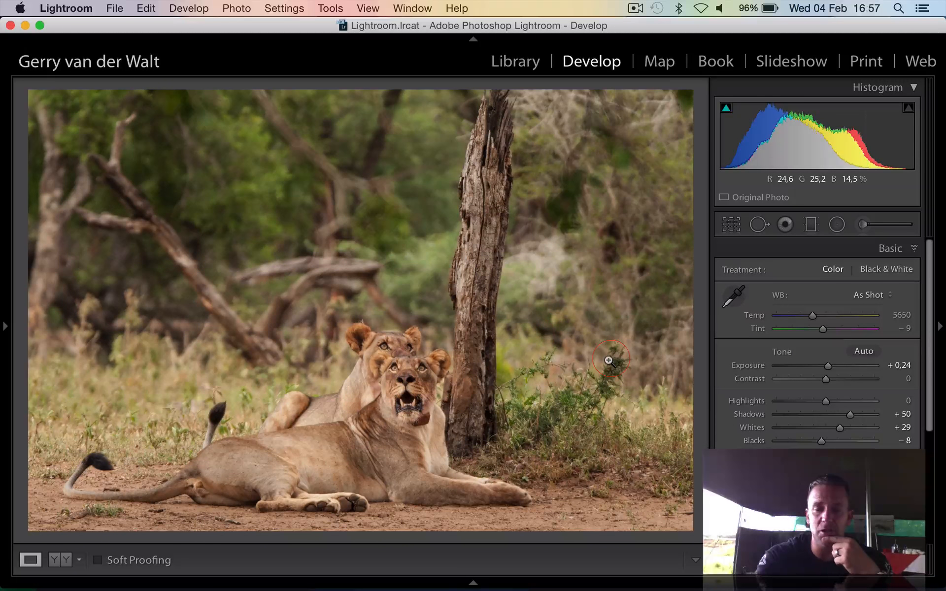
pyautogui.press('\\')
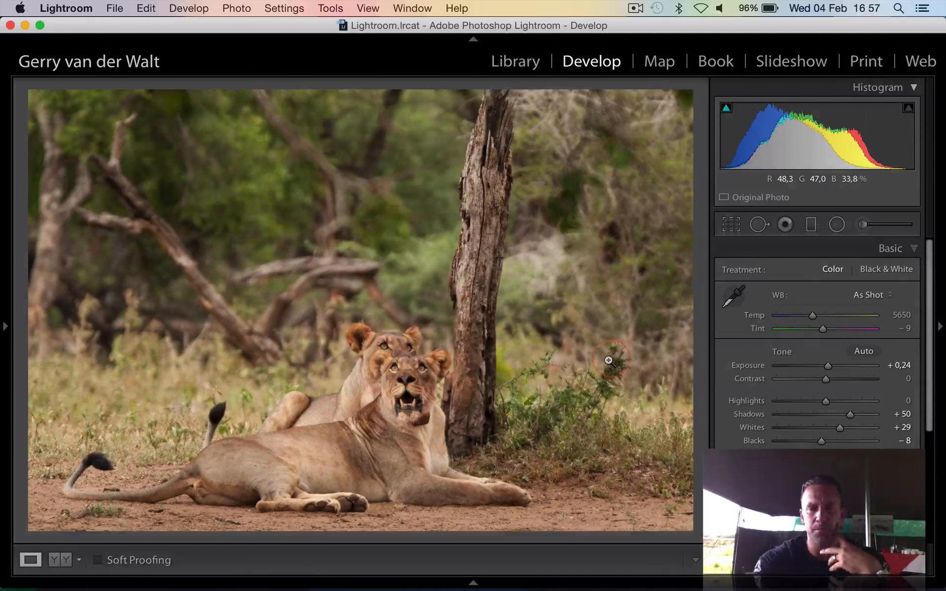
pyautogui.press('\\')
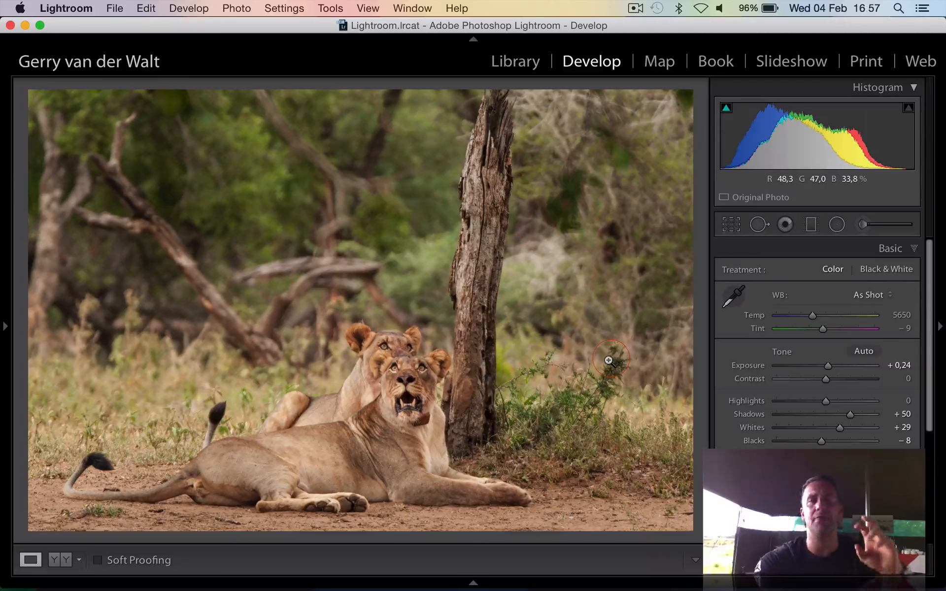
# Open the DSC_6309 bee-eater photo and briefly display its file name and shooting information over the image
pyautogui.press('Right')
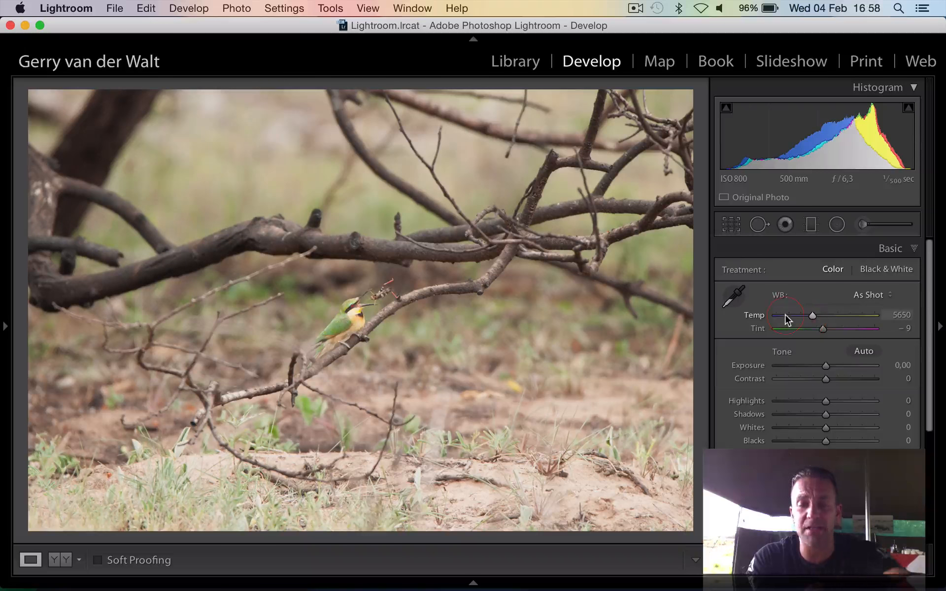
pyautogui.press('i')
pyautogui.press('i')
pyautogui.press('i')
pyautogui.press('i')
pyautogui.press('i')
pyautogui.press('i')
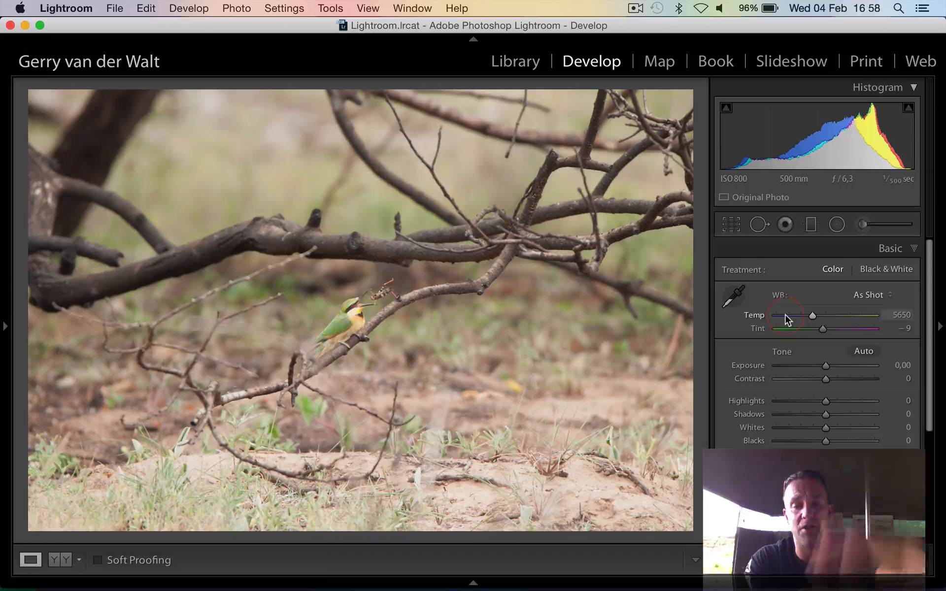
pyautogui.press('i')
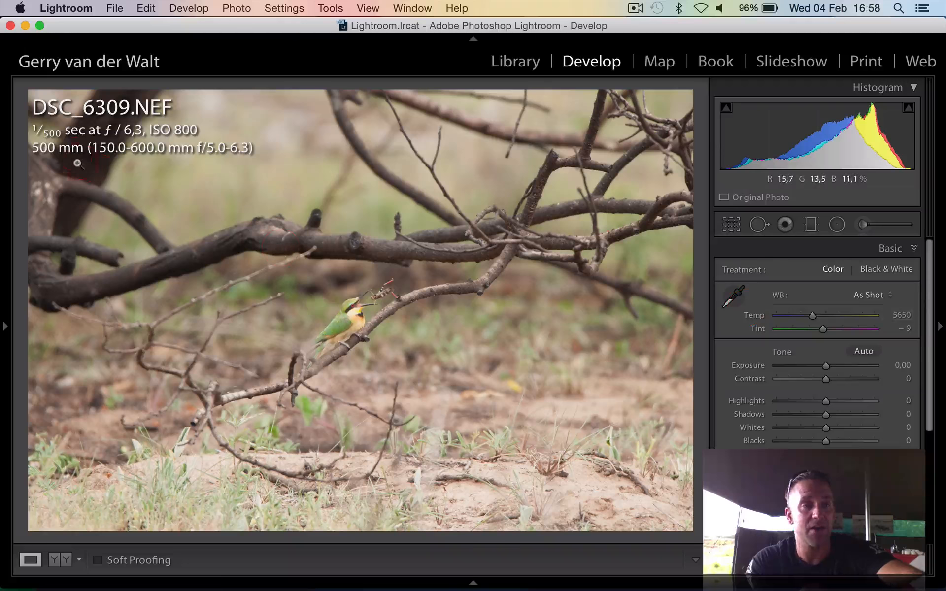
pyautogui.press('i')
pyautogui.press('i')
pyautogui.press('i')
pyautogui.press('i')
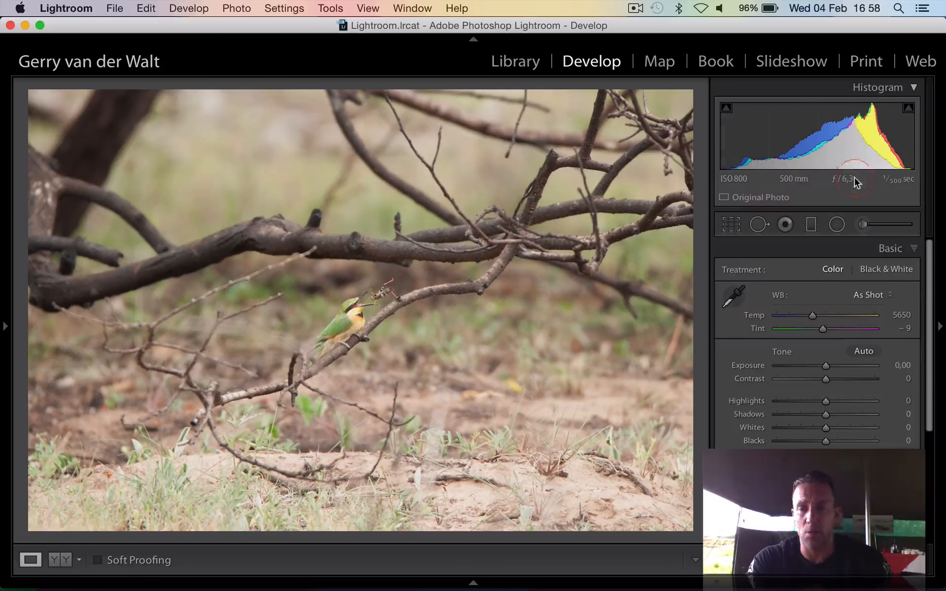
# Crop the bee-eater photo tightly around the bird, its prey and the branch at the original aspect ratio, and check the bird close up
pyautogui.click(730, 222)
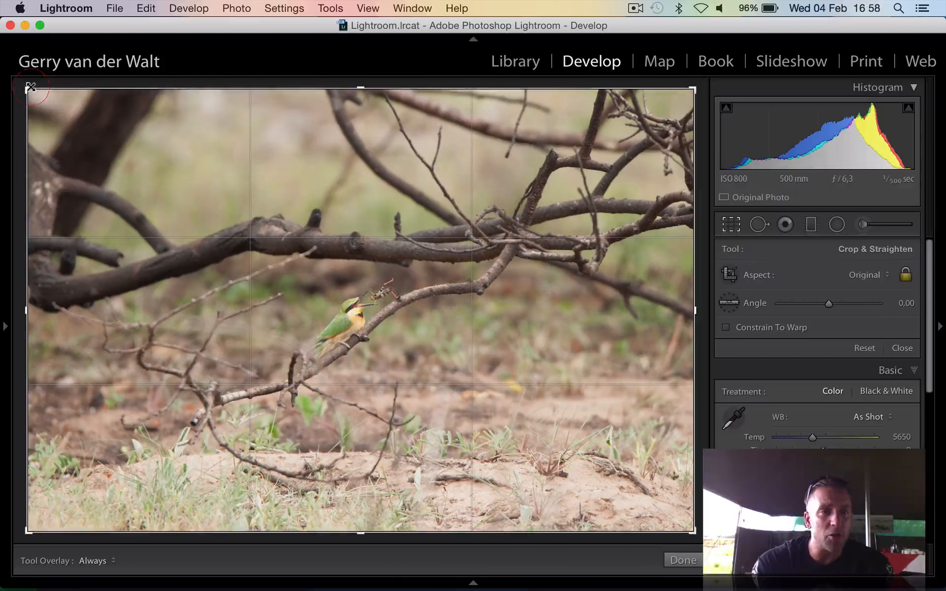
pyautogui.moveTo(29, 90); pyautogui.dragTo(201, 212)
pyautogui.moveTo(290, 275); pyautogui.dragTo(422, 388)
pyautogui.moveTo(191, 197); pyautogui.dragTo(212, 212)
pyautogui.moveTo(346, 284); pyautogui.dragTo(382, 298)
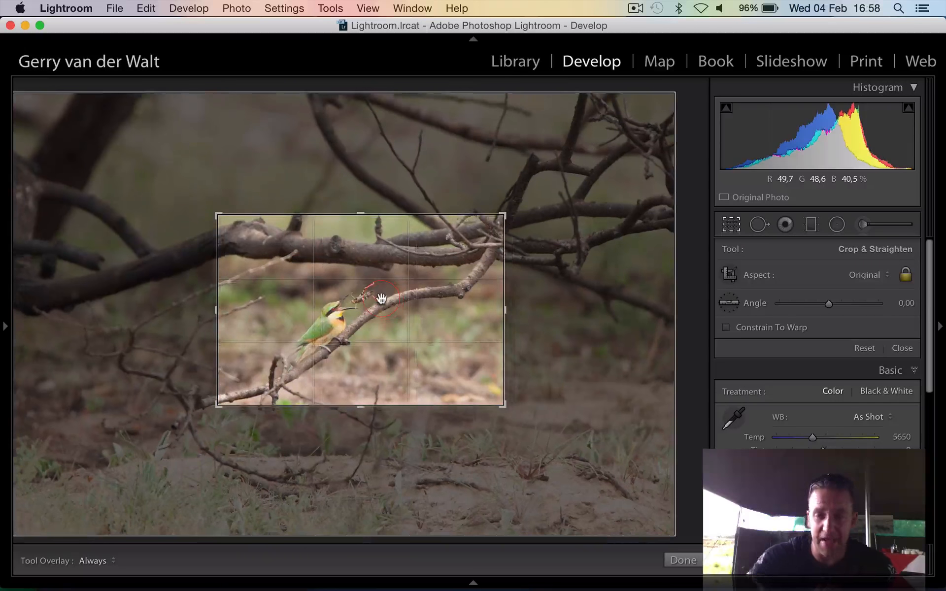
pyautogui.press('Return')
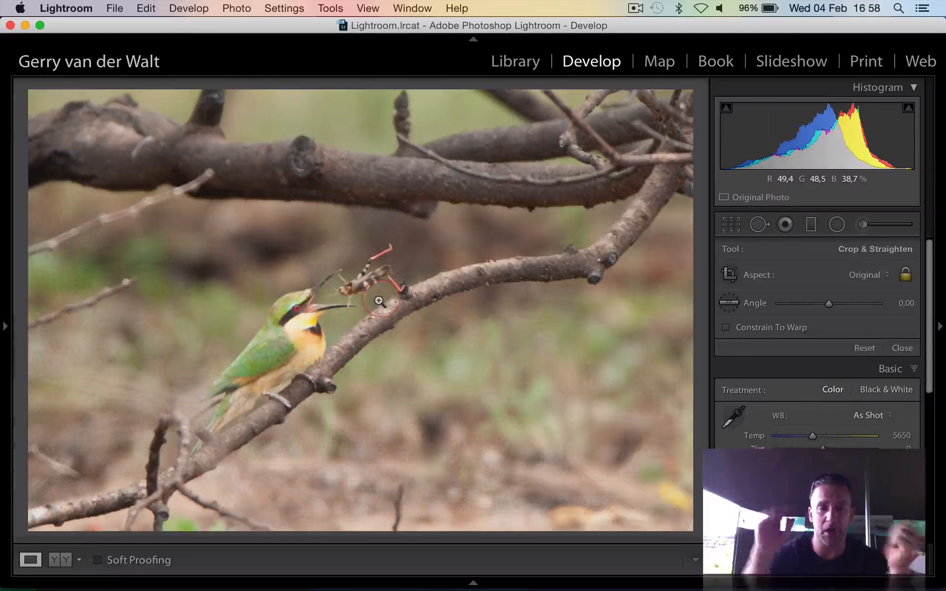
pyautogui.click(312, 311)
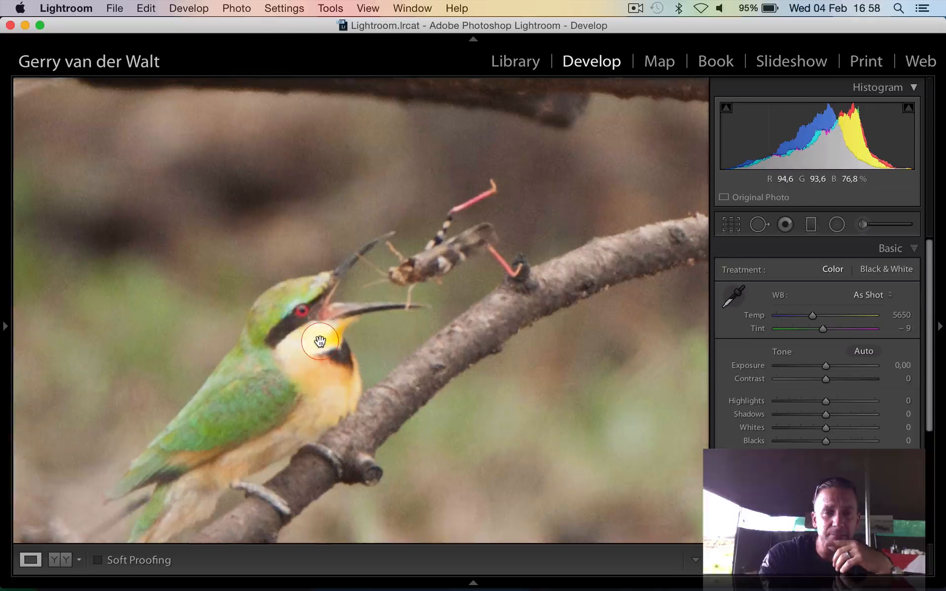
pyautogui.click(368, 371)
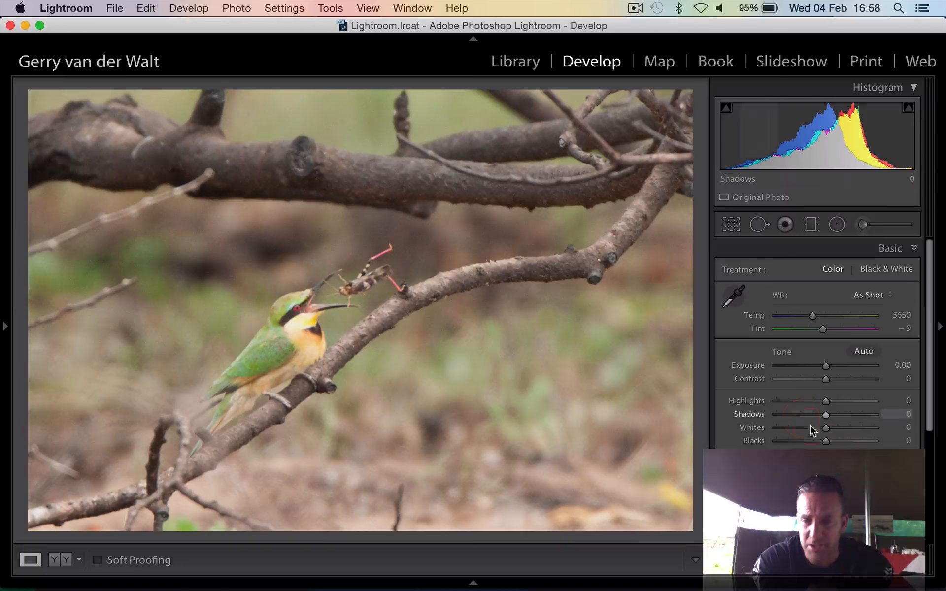
# Set the bee-eater photo's sharpening Amount to 102 and Masking to 56
pyautogui.scroll(-5, 850, 444)
pyautogui.click(888, 413)
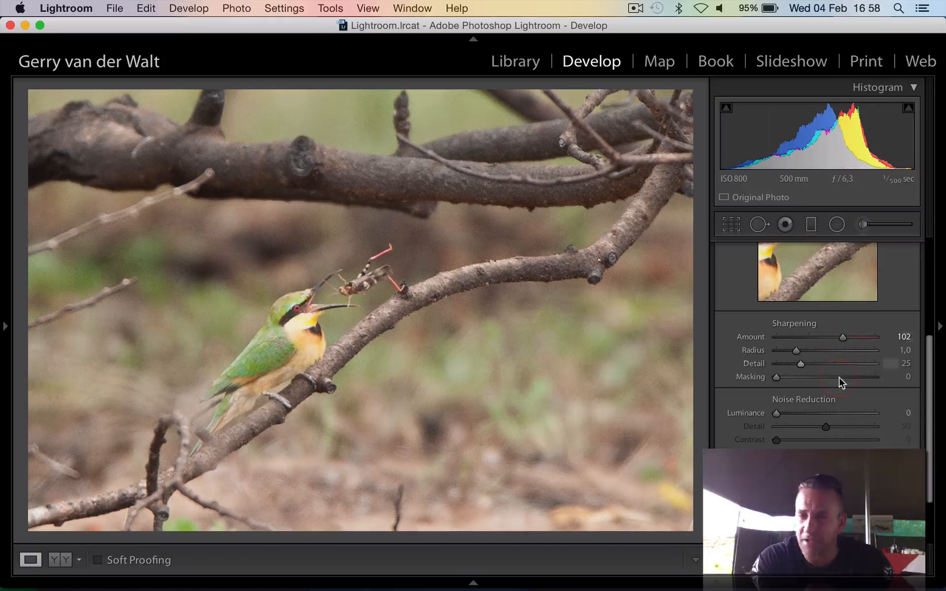
pyautogui.moveTo(840, 382); pyautogui.dragTo(832, 382)
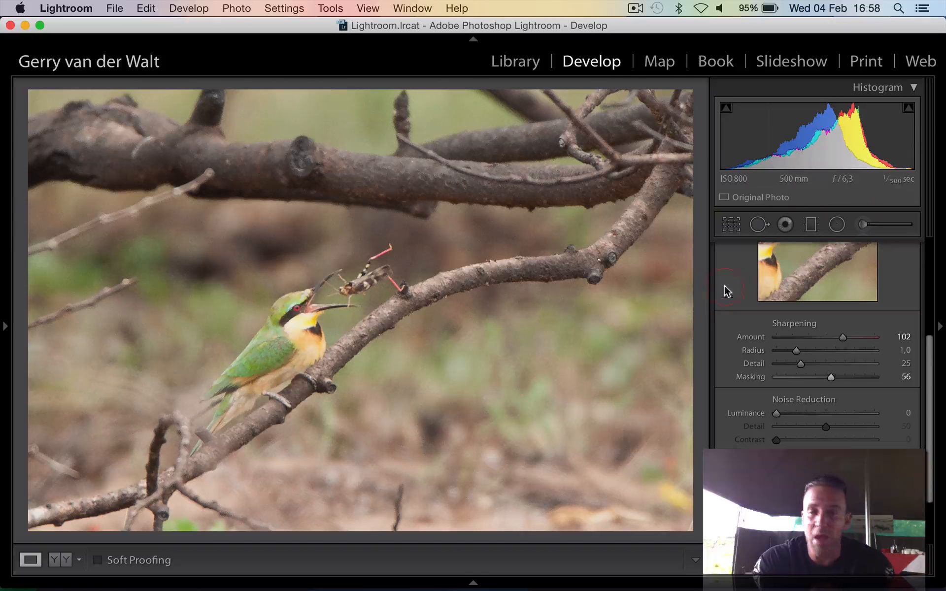
# Paint an adjustment brush mask over the bird and reset its effects to leave only Sharpness at 32
pyautogui.click(742, 226)
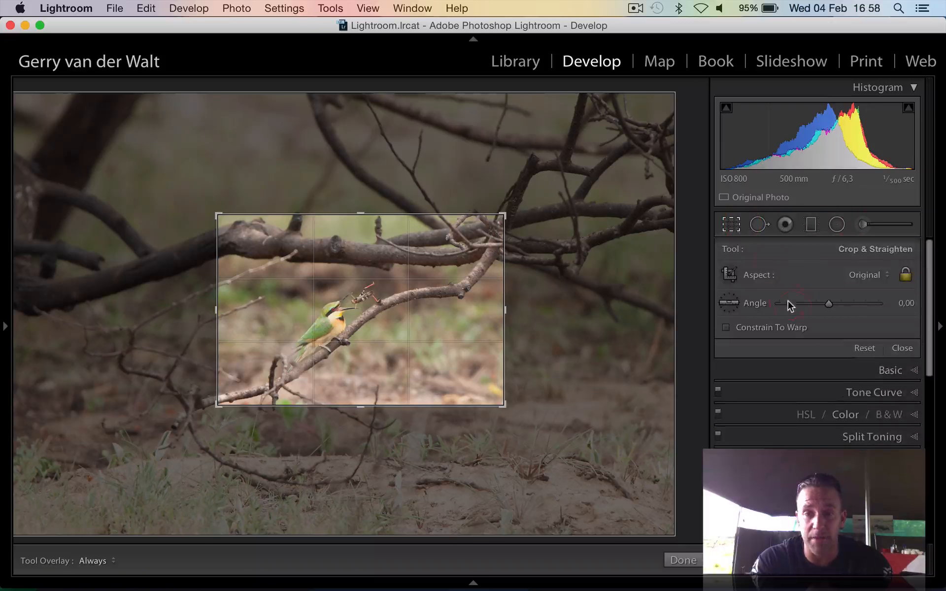
pyautogui.press('r')
pyautogui.click(862, 224)
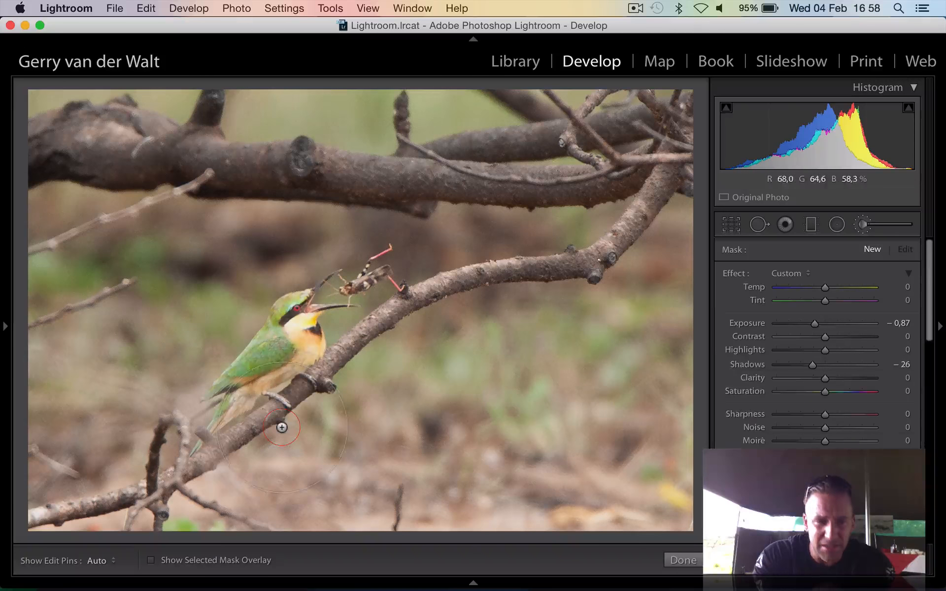
pyautogui.moveTo(283, 343); pyautogui.dragTo(261, 369)
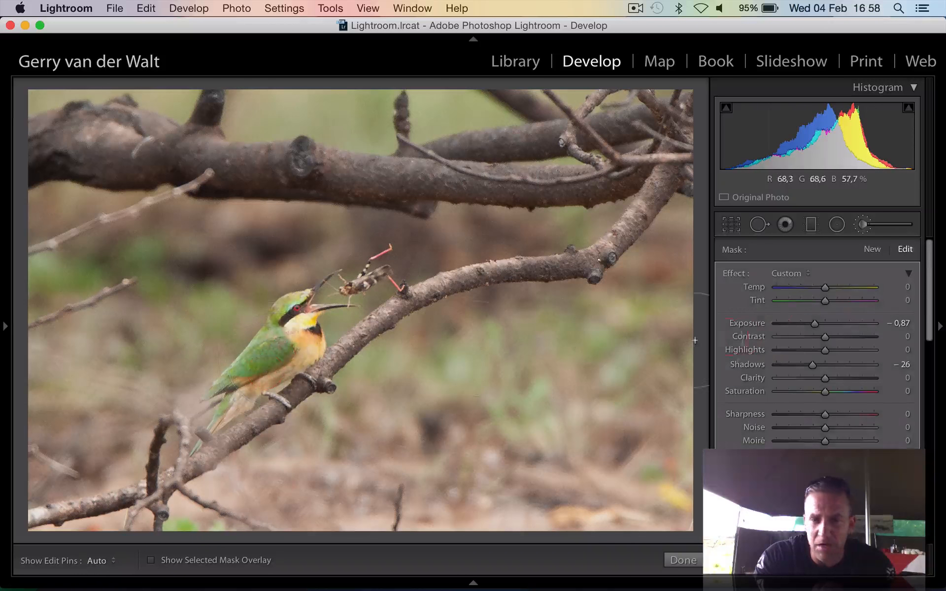
pyautogui.doubleClick(735, 273)
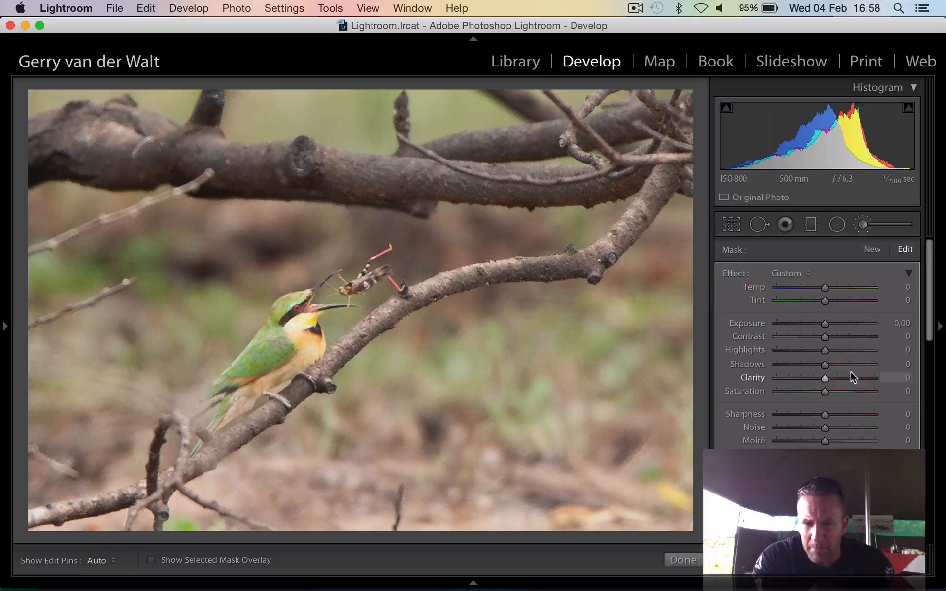
pyautogui.moveTo(824, 414); pyautogui.dragTo(841, 415)
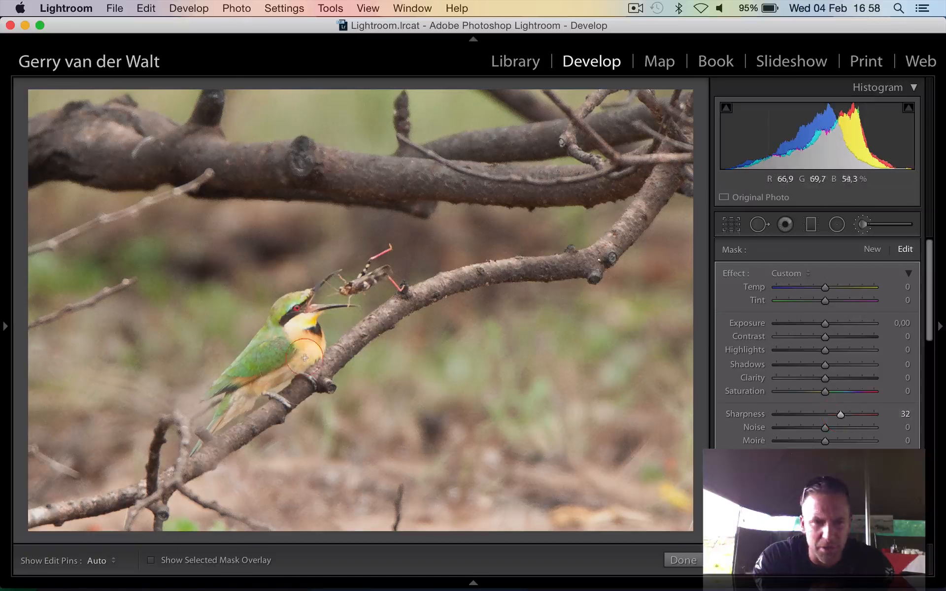
pyautogui.press('h')
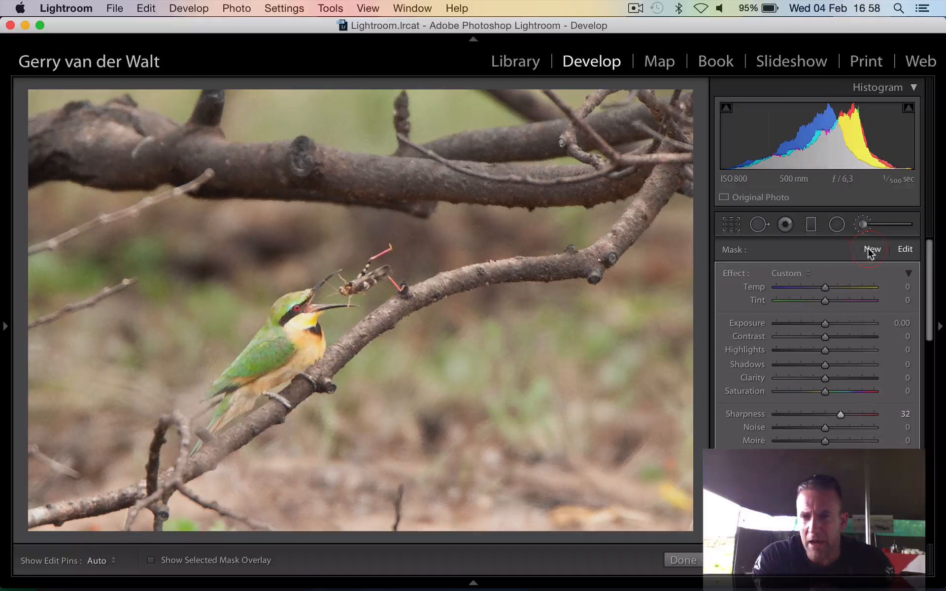
# Paint a new brush mask with Exposure −0,87 and Shadows −26 over the branches and background around the bird, and finish brushing
pyautogui.click(872, 250)
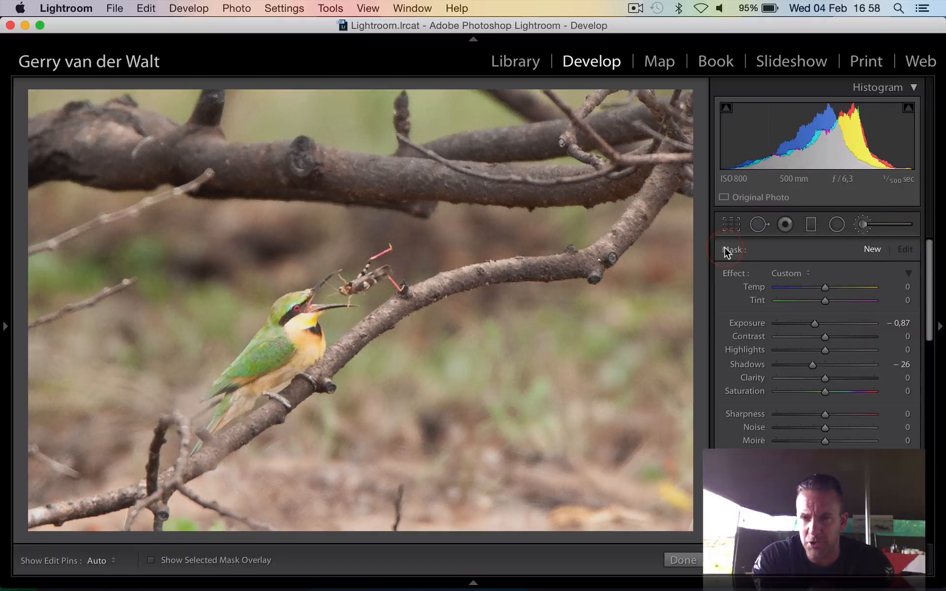
pyautogui.moveTo(130, 155)
pyautogui.mouseDown()
pyautogui.moveTo(122, 246)
pyautogui.moveTo(102, 306)
pyautogui.moveTo(297, 176)
pyautogui.moveTo(315, 187)
pyautogui.mouseUp()
pyautogui.moveTo(515, 364)
pyautogui.mouseDown()
pyautogui.moveTo(455, 464)
pyautogui.moveTo(595, 423)
pyautogui.moveTo(655, 386)
pyautogui.mouseUp()
pyautogui.moveTo(449, 391)
pyautogui.mouseDown()
pyautogui.moveTo(575, 301)
pyautogui.moveTo(618, 308)
pyautogui.mouseUp()
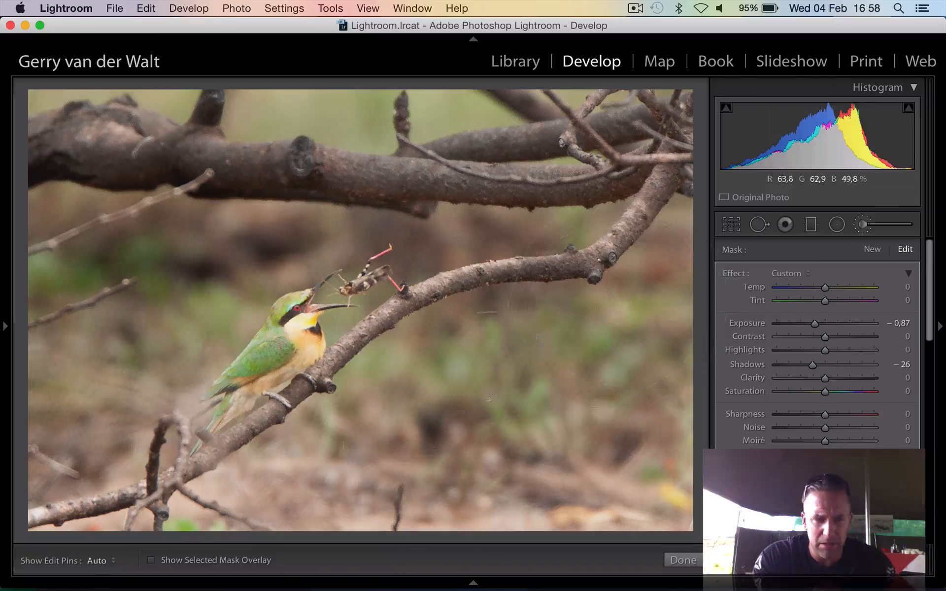
pyautogui.rightClick(181, 509)
pyautogui.click(168, 504)
pyautogui.rightClick(113, 407)
pyautogui.click(96, 397)
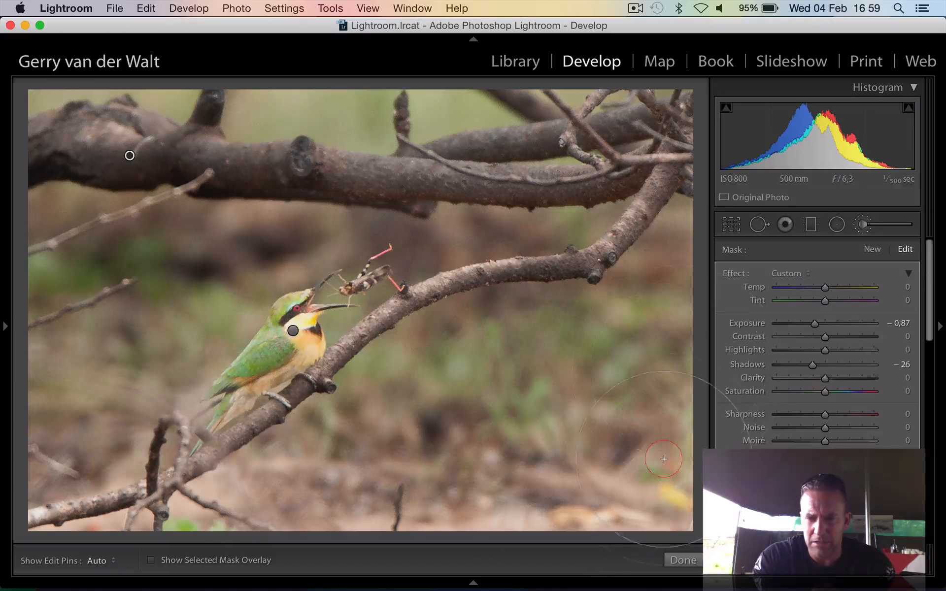
pyautogui.click(683, 560)
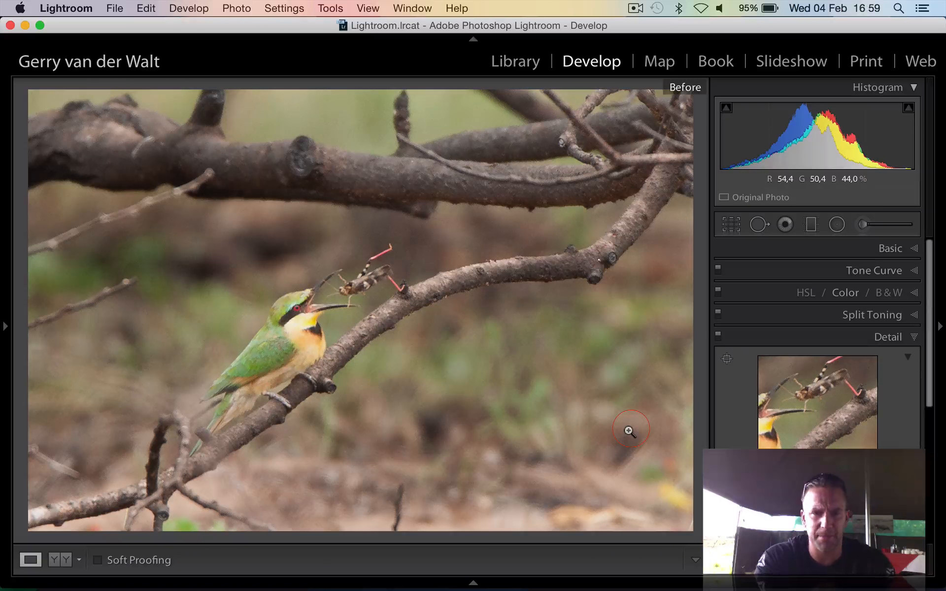
# Compare the edited bee-eater photo with its unedited version, and return to the Library grid
pyautogui.press('\\')
pyautogui.press('\\')
pyautogui.press('\\')
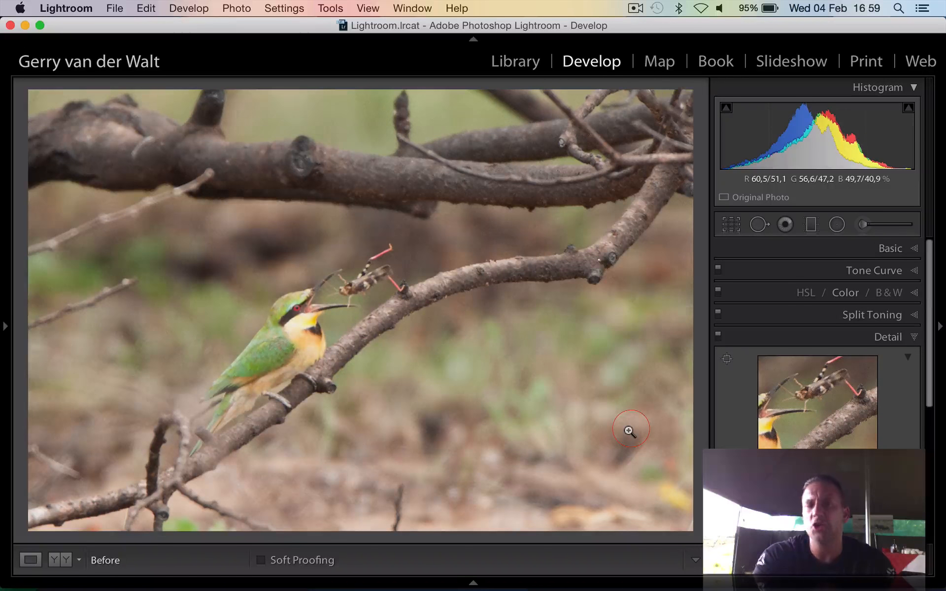
pyautogui.press('\\')
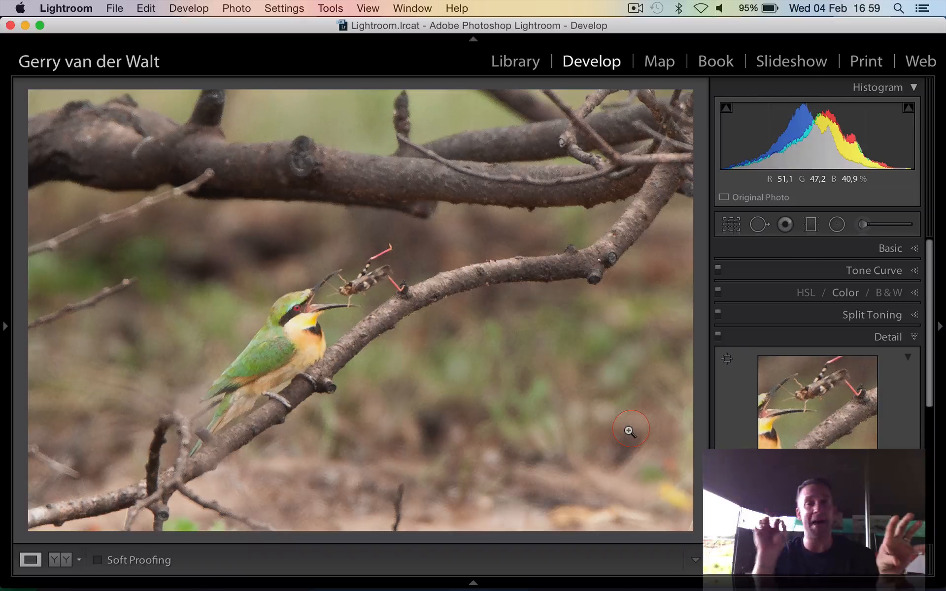
pyautogui.press('g')
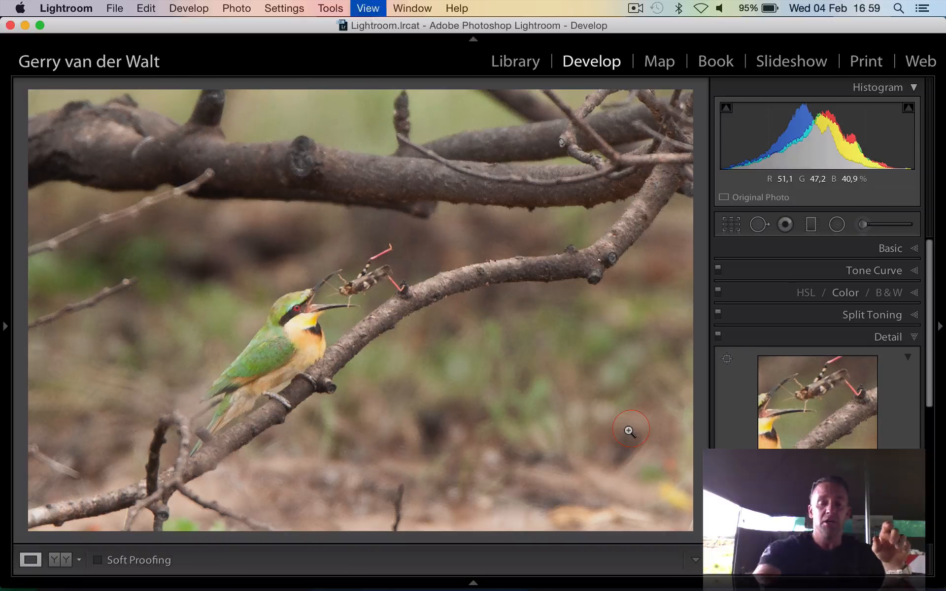